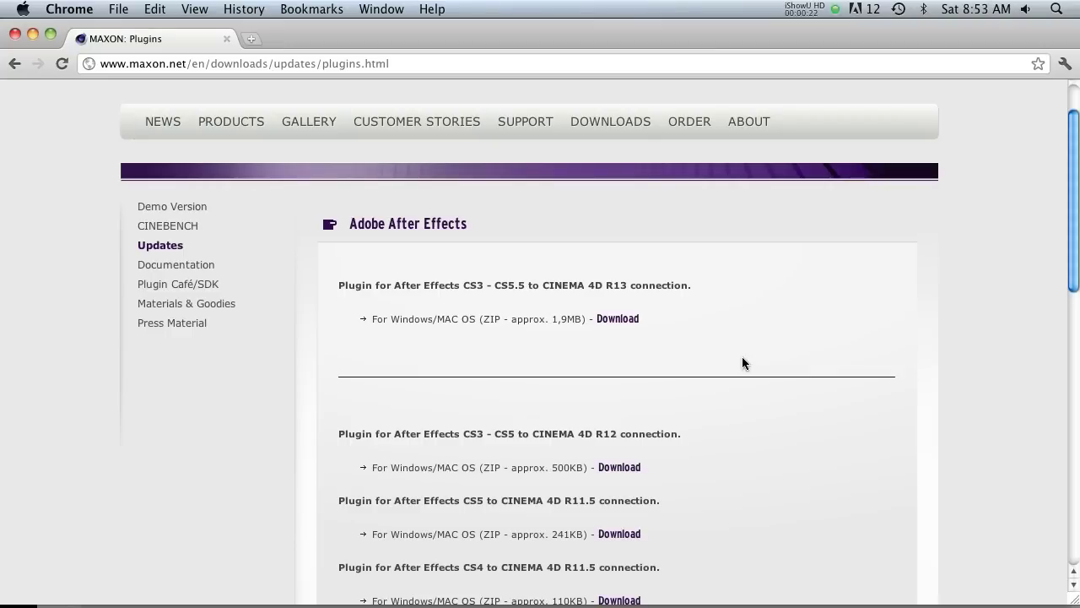
Step: Bring the After Effects polaroid project to the front
{"action": "scroll", "coordinate": [739, 359], "scroll_direction": "up", "scroll_amount": 2}
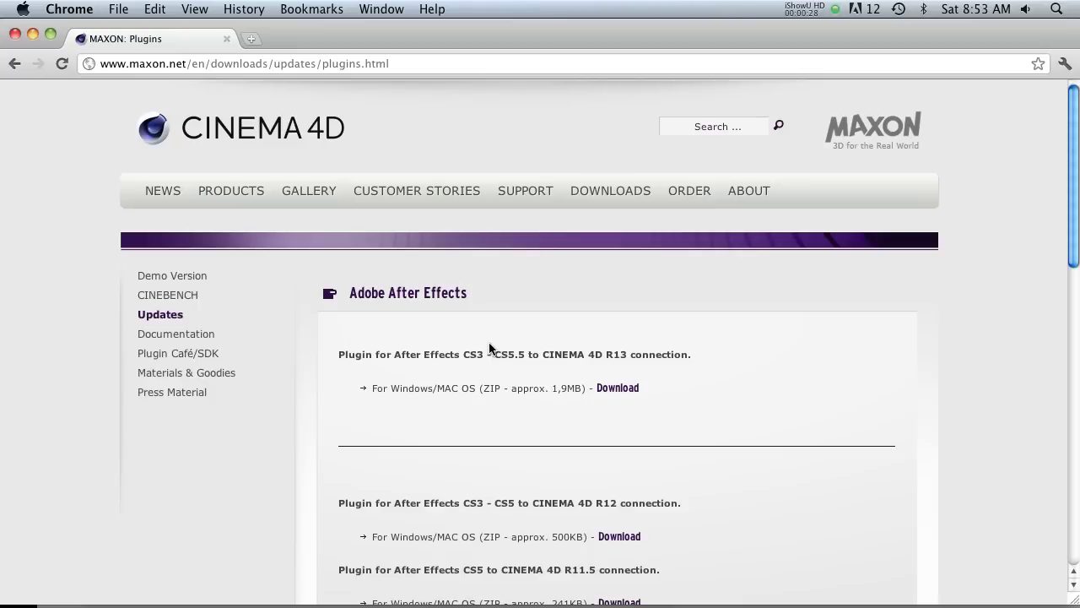
{"action": "scroll", "coordinate": [842, 319], "scroll_direction": "down", "scroll_amount": 1}
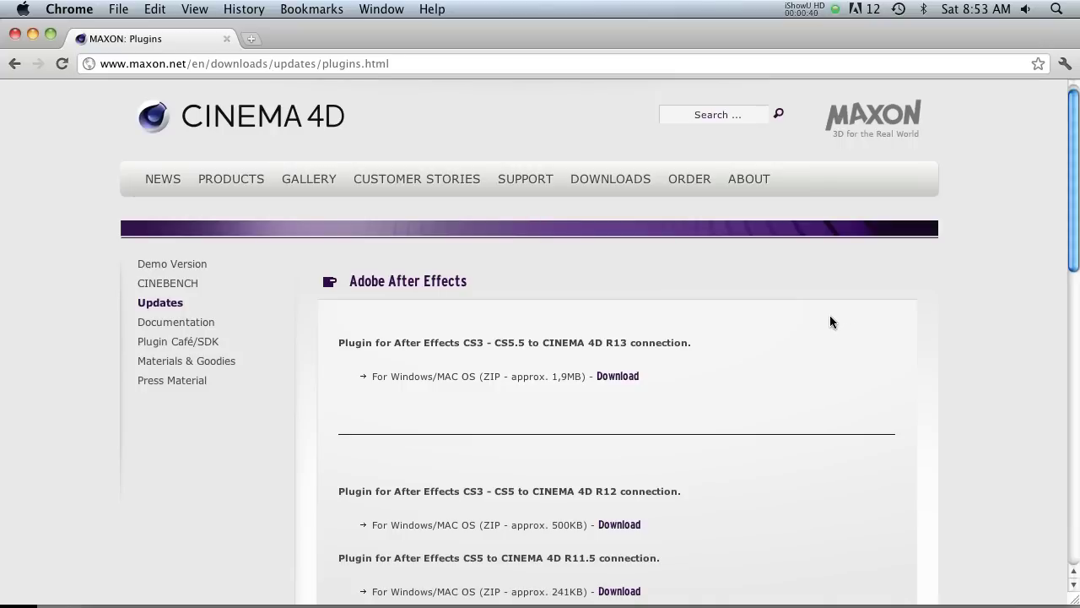
{"action": "scroll", "coordinate": [830, 317], "scroll_direction": "down", "scroll_amount": 1}
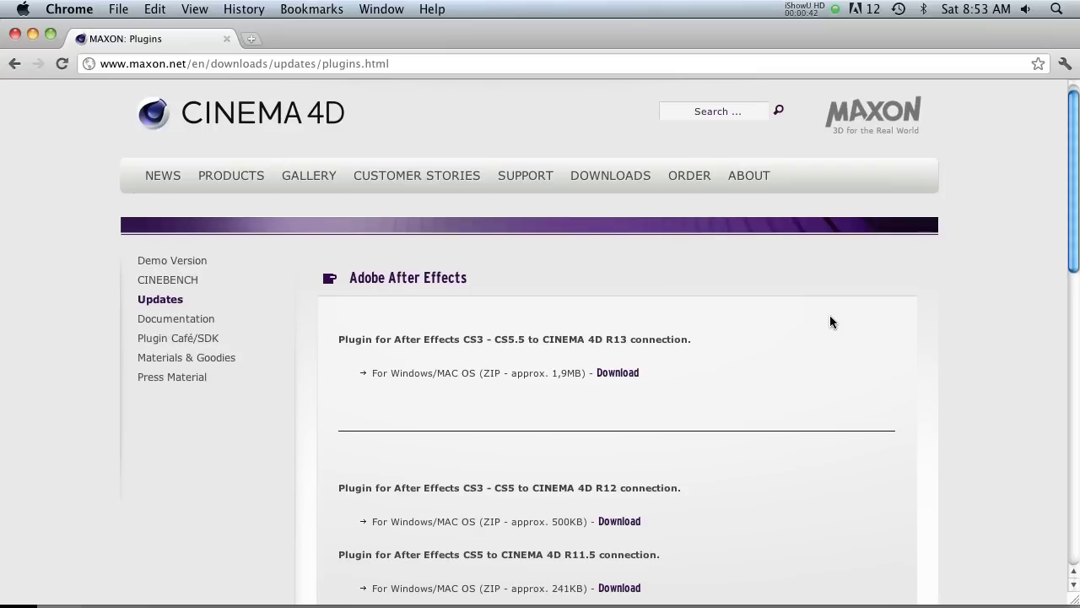
{"action": "scroll", "coordinate": [830, 318], "scroll_direction": "down", "scroll_amount": 3}
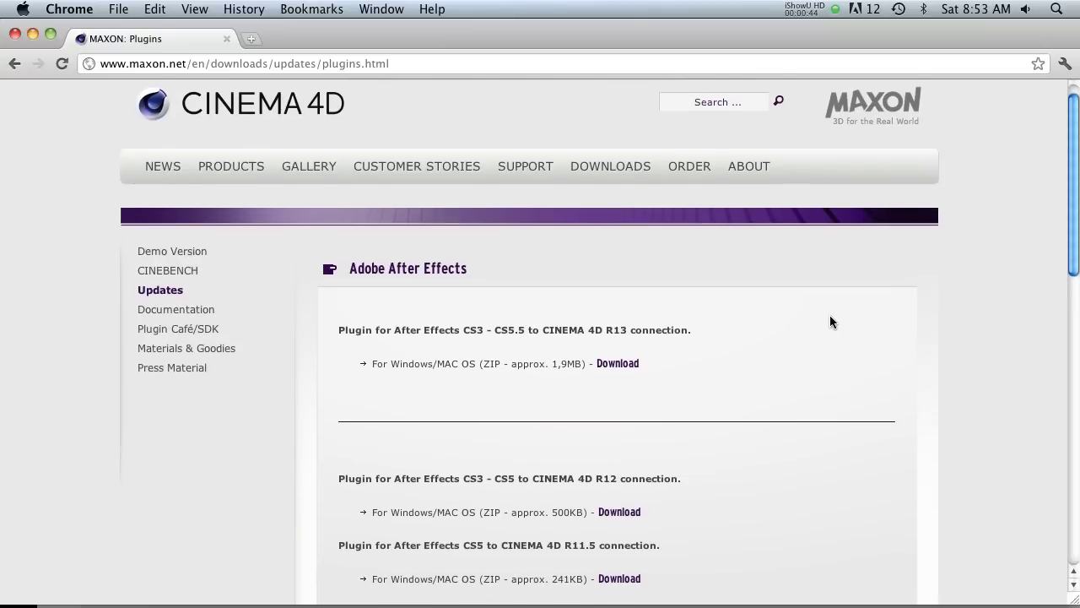
{"action": "scroll", "coordinate": [831, 322], "scroll_direction": "down", "scroll_amount": 5}
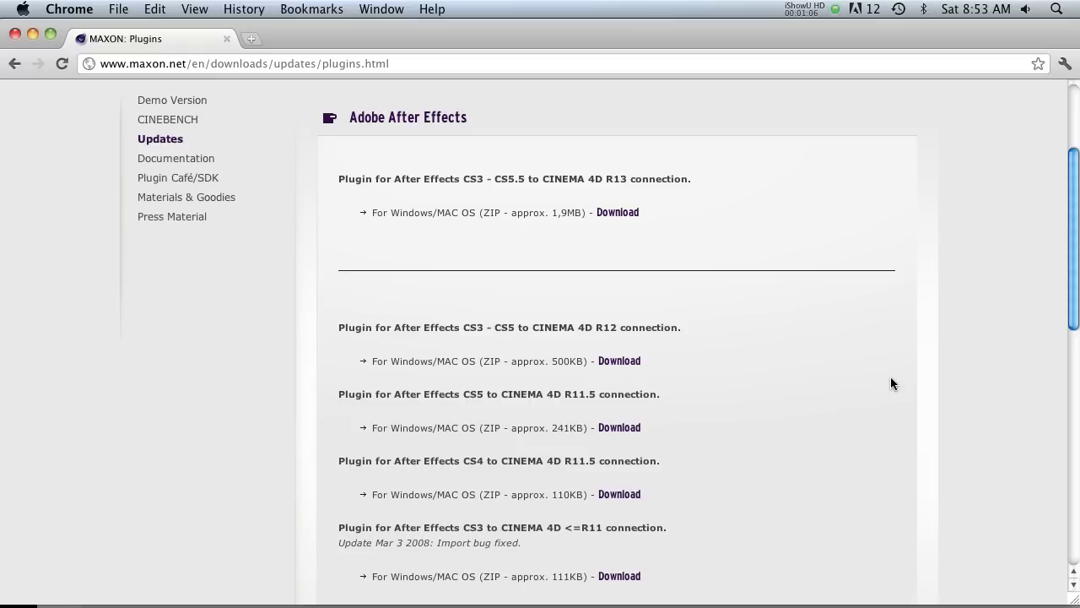
{"action": "scroll", "coordinate": [892, 384], "scroll_direction": "down", "scroll_amount": 2}
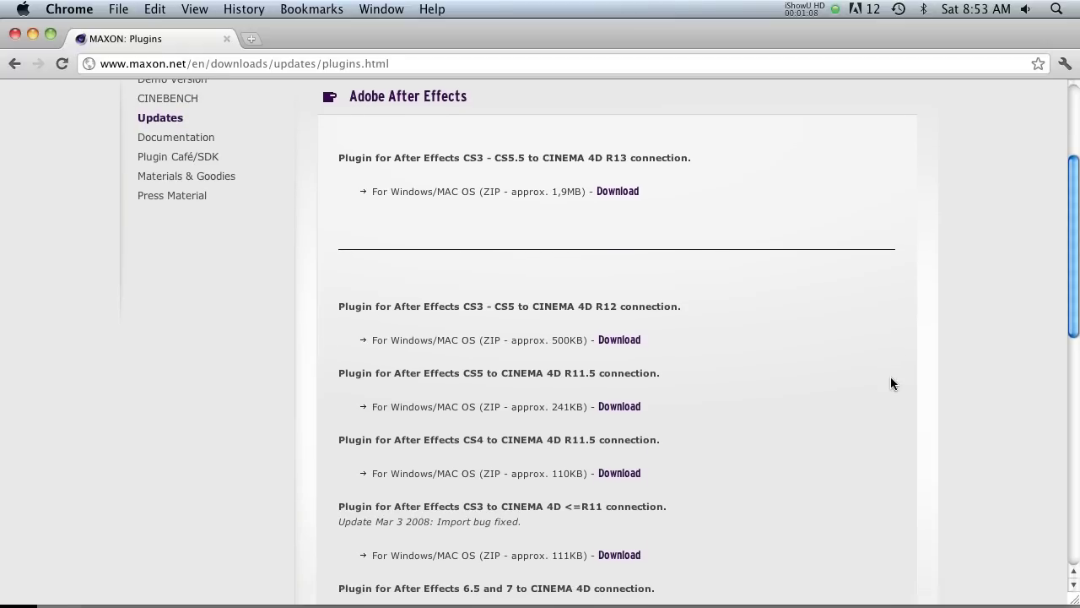
{"action": "scroll", "coordinate": [892, 384], "scroll_direction": "down", "scroll_amount": 4}
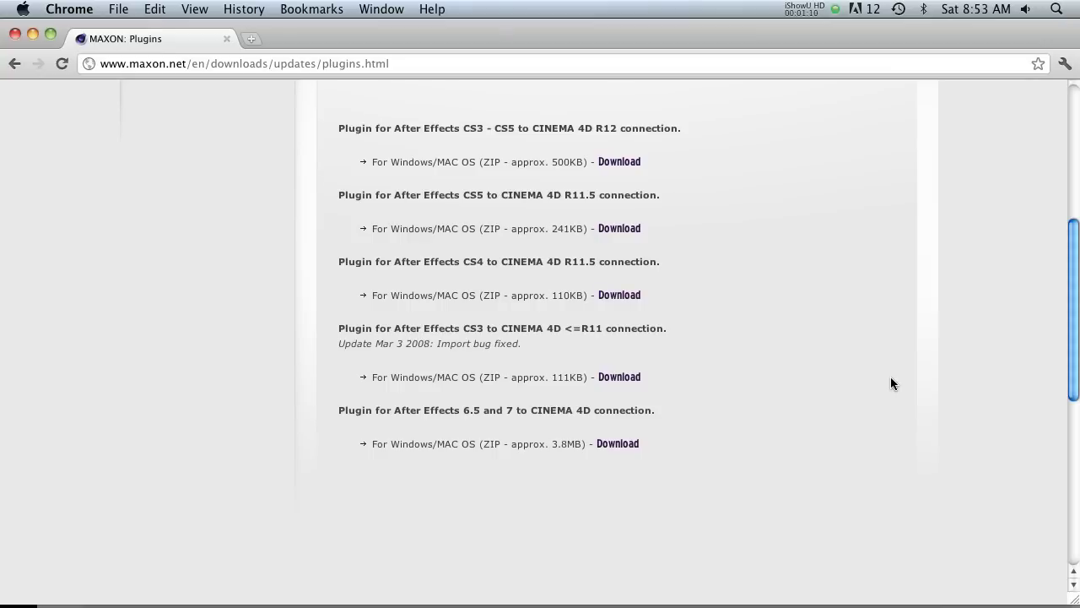
{"action": "scroll", "coordinate": [892, 383], "scroll_direction": "up", "scroll_amount": 10}
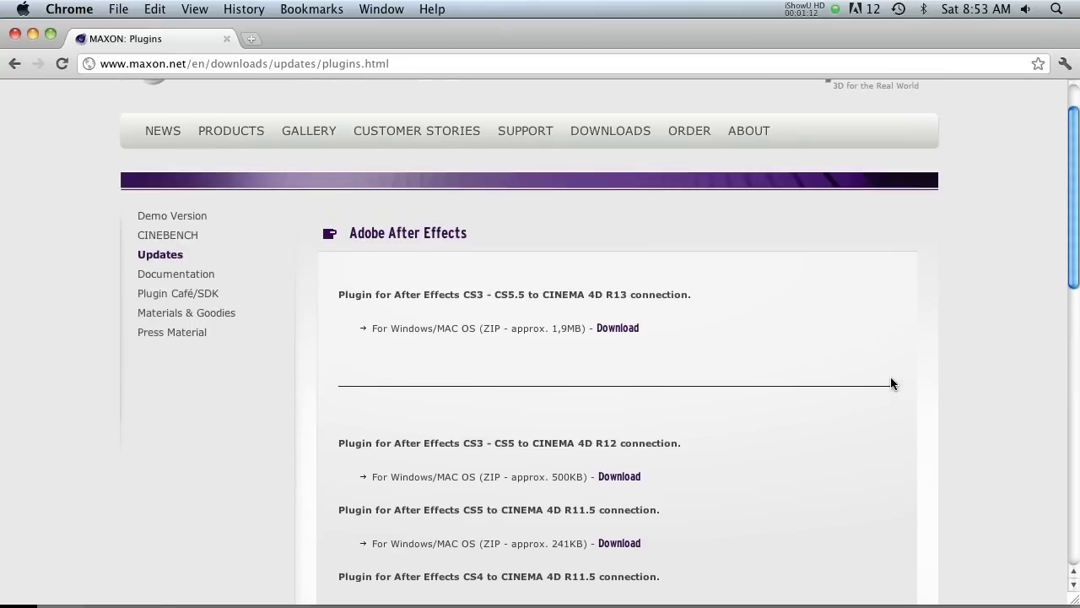
{"action": "scroll", "coordinate": [386, 354], "scroll_direction": "down", "scroll_amount": 3}
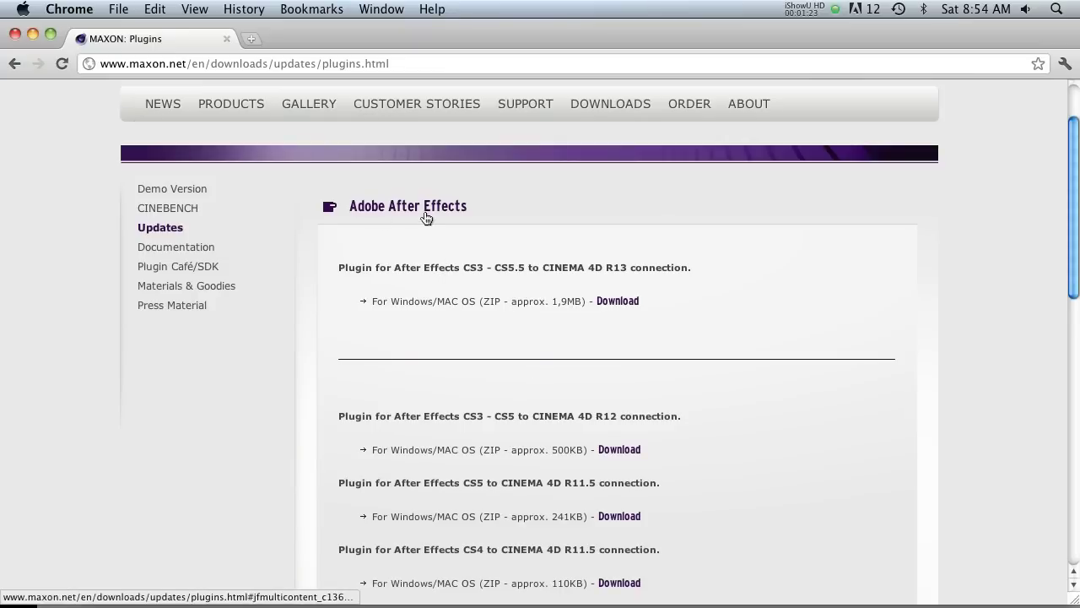
{"action": "scroll", "coordinate": [461, 308], "scroll_direction": "down", "scroll_amount": 1}
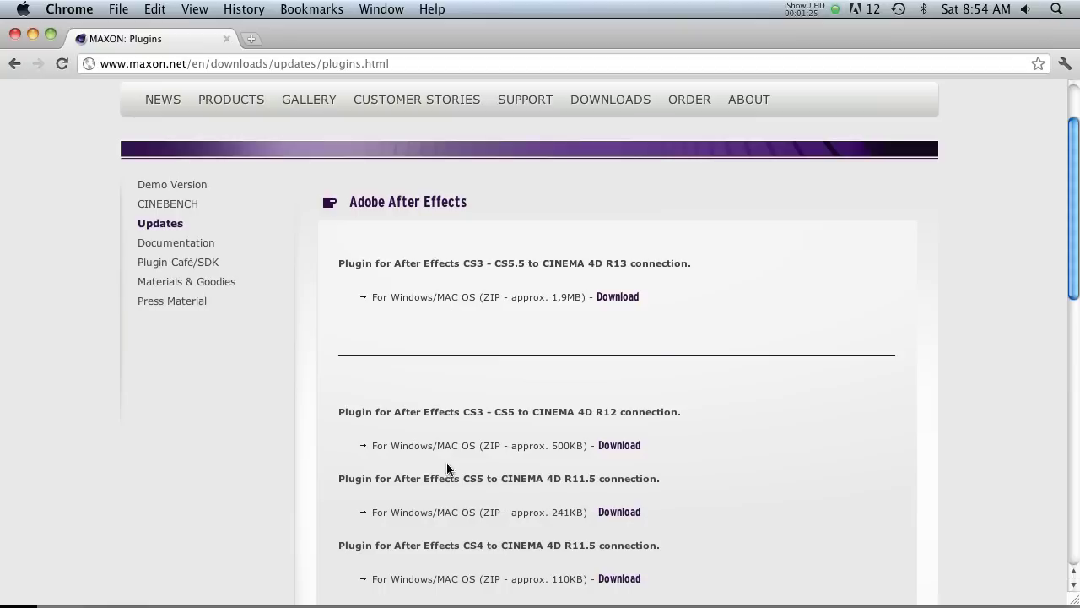
{"action": "mouse_move", "coordinate": [492, 605]}
{"action": "left_click", "coordinate": [452, 591]}
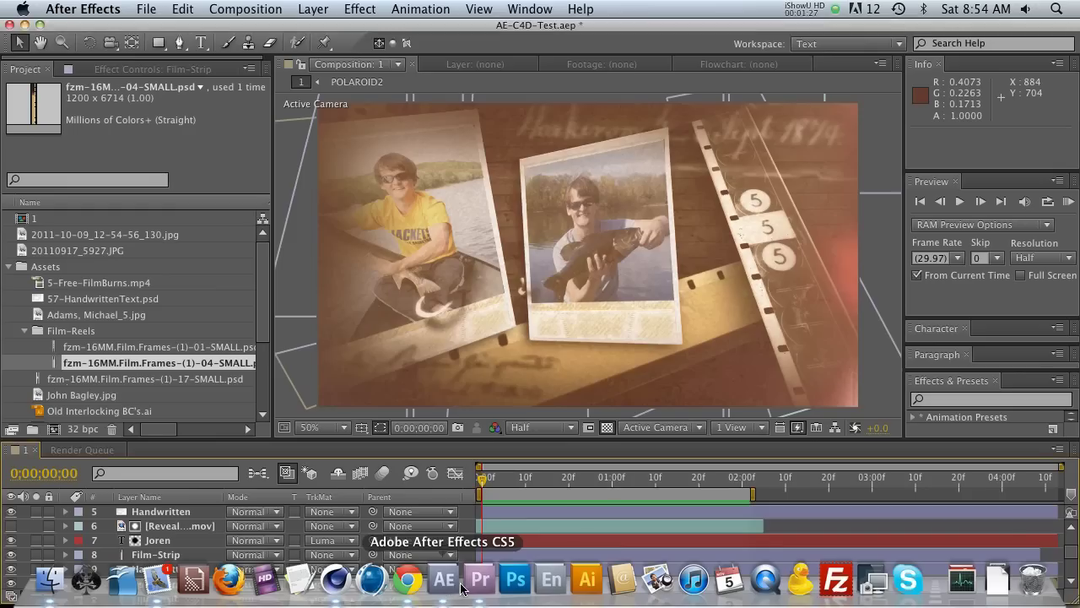
Step: Check the File > Export choices, then RAM-preview the comp with its flat Joren title
{"action": "left_click", "coordinate": [143, 9]}
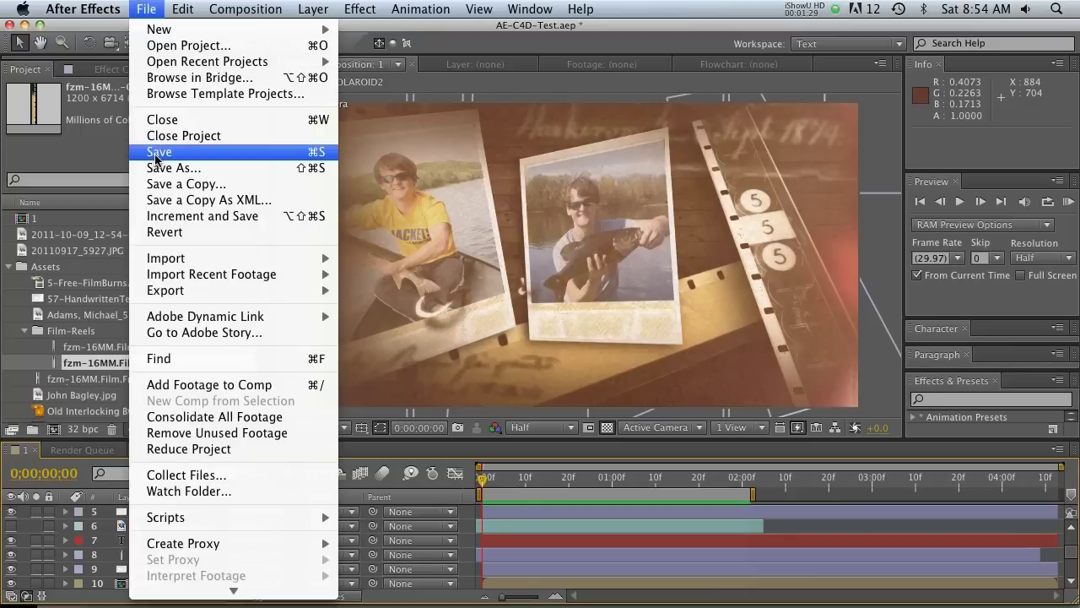
{"action": "mouse_move", "coordinate": [232, 290]}
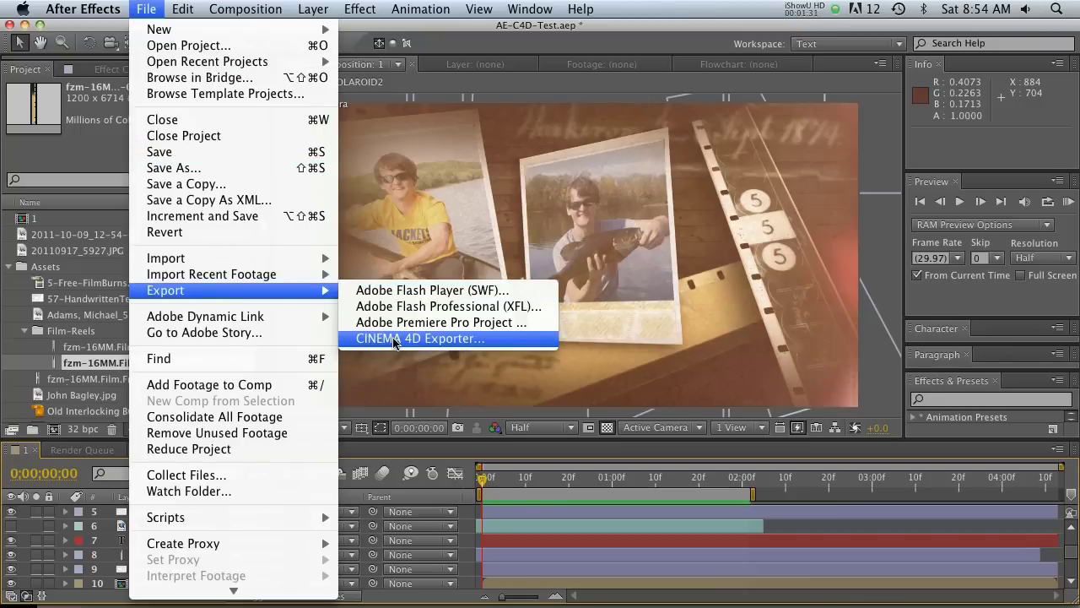
{"action": "left_click", "coordinate": [452, 339]}
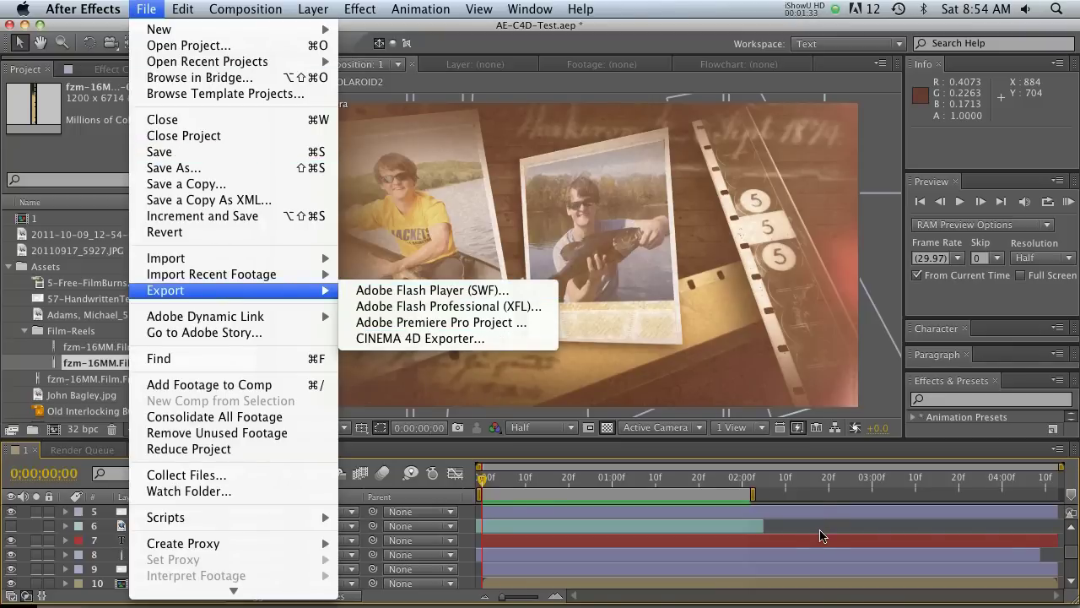
{"action": "left_click", "coordinate": [816, 532]}
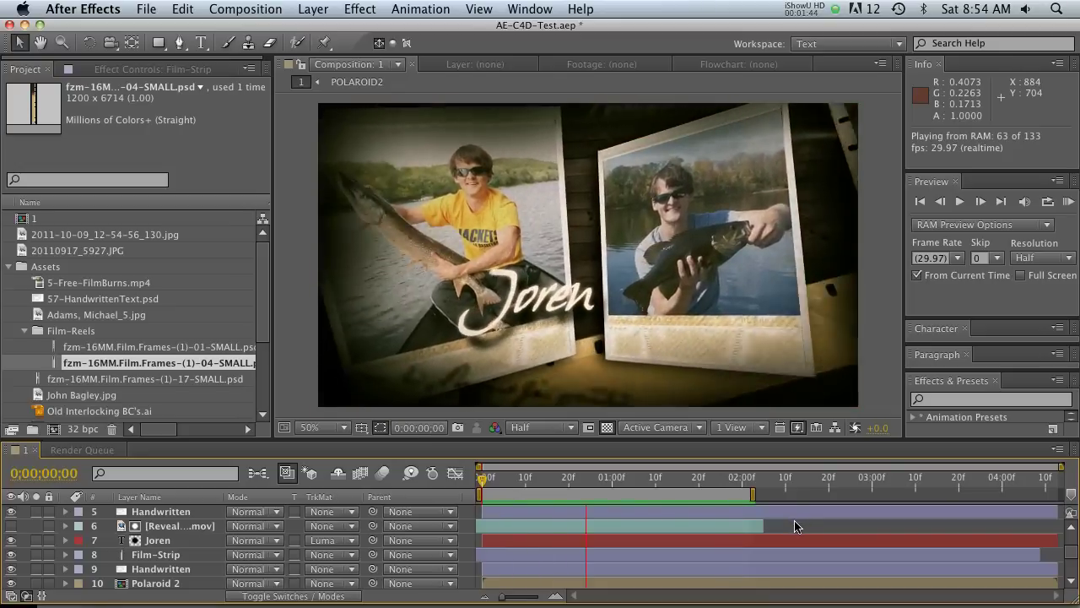
{"action": "key", "text": "space"}
Step: Replay from near the start and scrub the timeline around the one-second frame
{"action": "left_click", "coordinate": [496, 478]}
{"action": "key", "text": "space"}
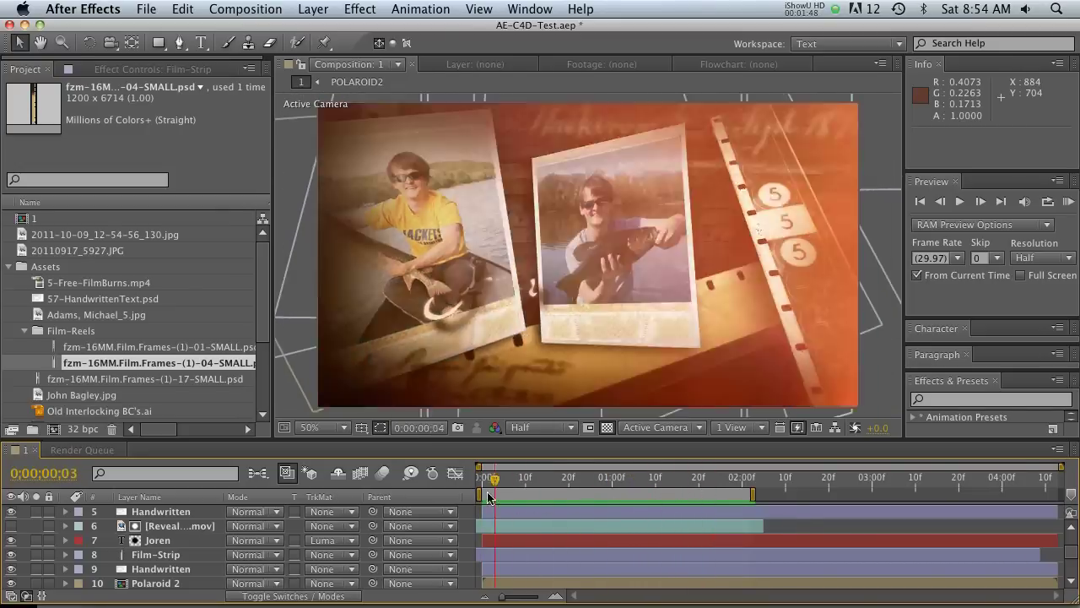
{"action": "left_click", "coordinate": [638, 495]}
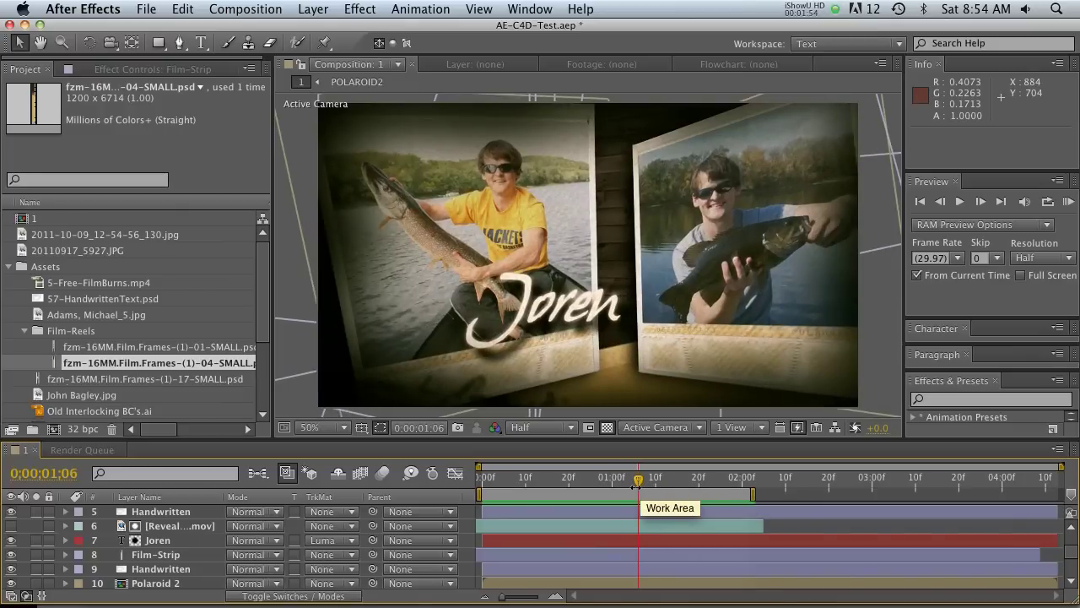
{"action": "left_click_drag", "start_coordinate": [639, 485], "coordinate": [681, 494]}
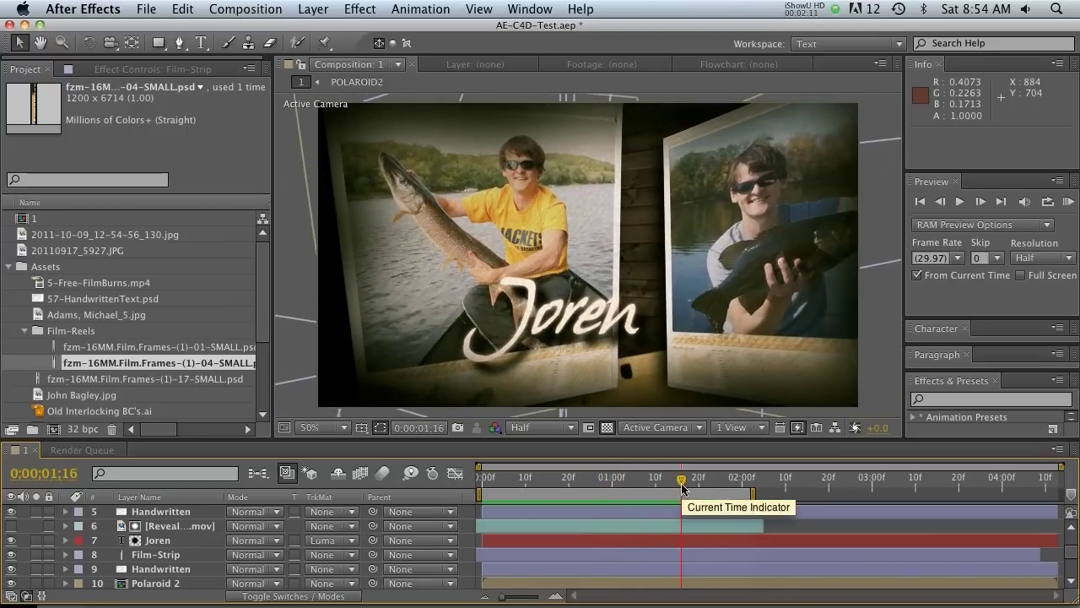
{"action": "left_click_drag", "start_coordinate": [652, 480], "coordinate": [612, 487]}
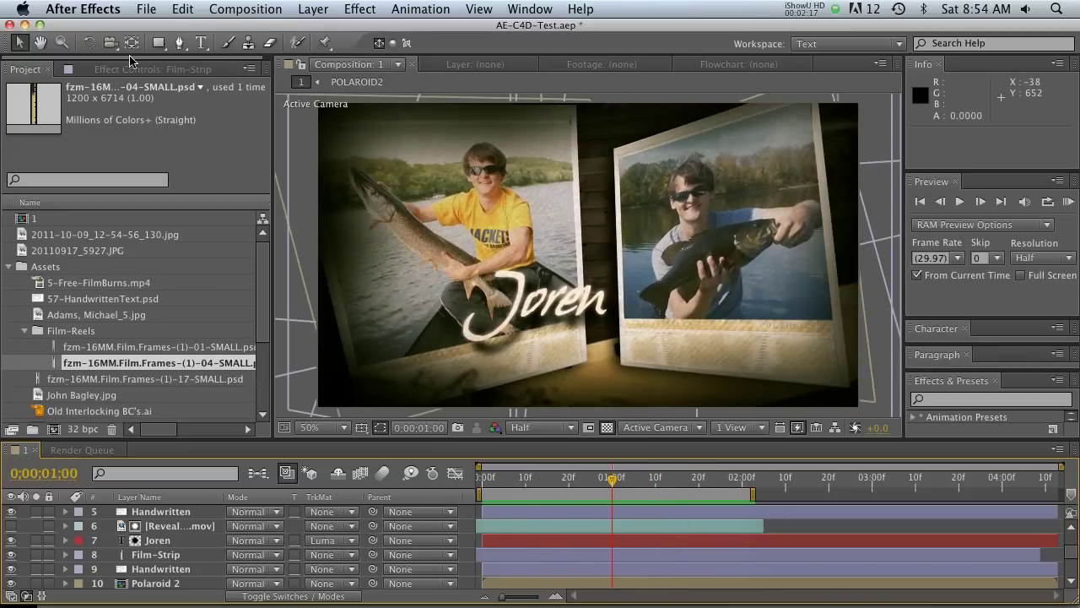
{"action": "left_click", "coordinate": [146, 8]}
Step: Export the comp for CINEMA 4D as Test.c4d in a new Desktop folder named Test
{"action": "mouse_move", "coordinate": [201, 294]}
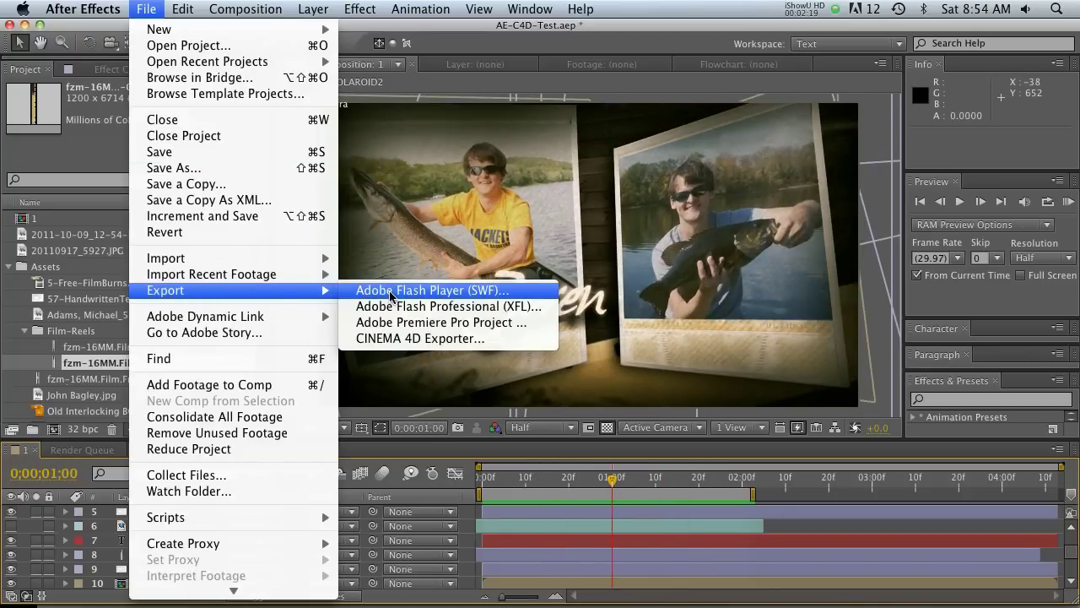
{"action": "left_click", "coordinate": [405, 338]}
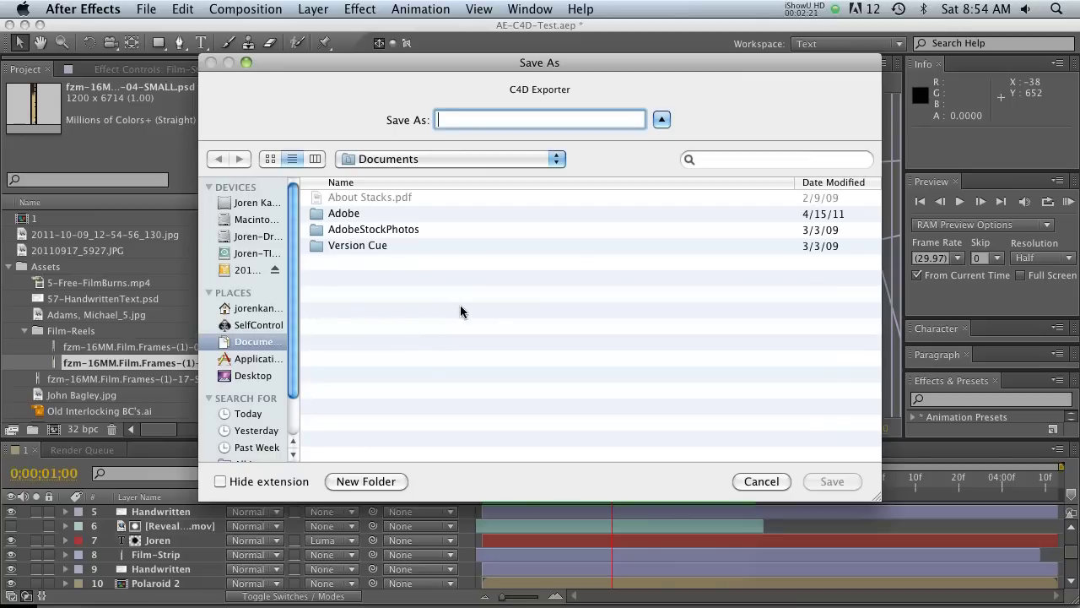
{"action": "left_click", "coordinate": [253, 374]}
{"action": "left_click", "coordinate": [334, 481]}
{"action": "type", "text": "Test"}
{"action": "key", "text": "Return"}
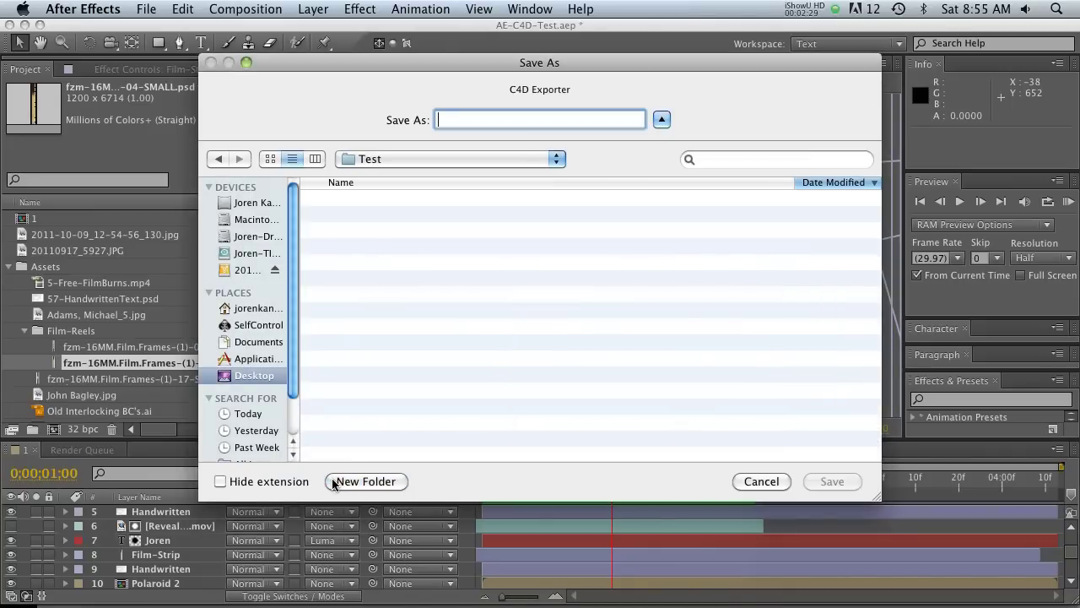
{"action": "type", "text": "Test"}
{"action": "key", "text": "Return"}
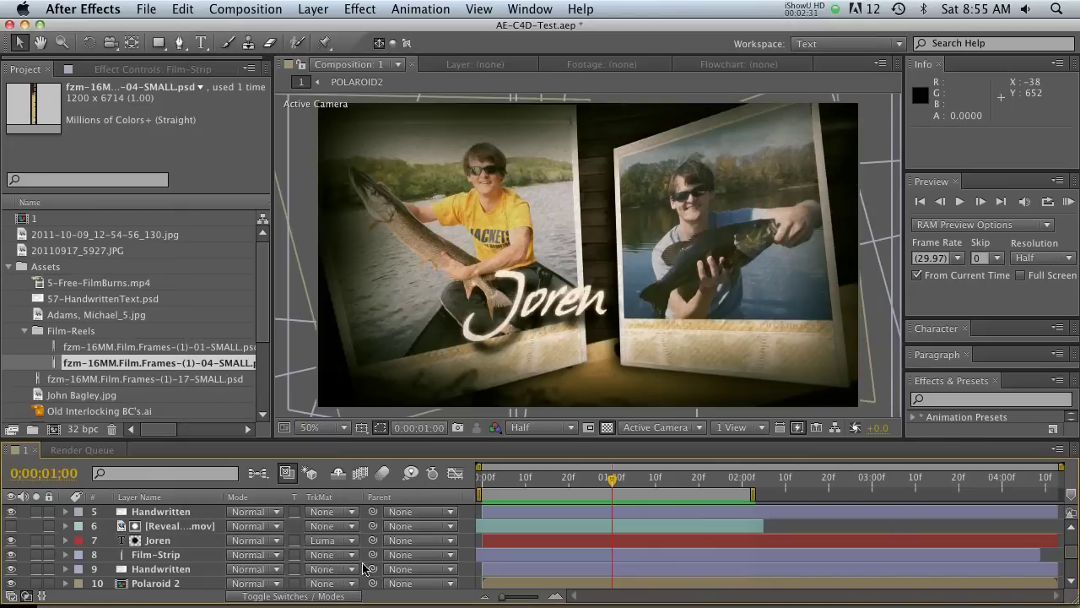
Step: Open Test.c4d from the Desktop's Test folder in CINEMA 4D
{"action": "left_click", "coordinate": [49, 579]}
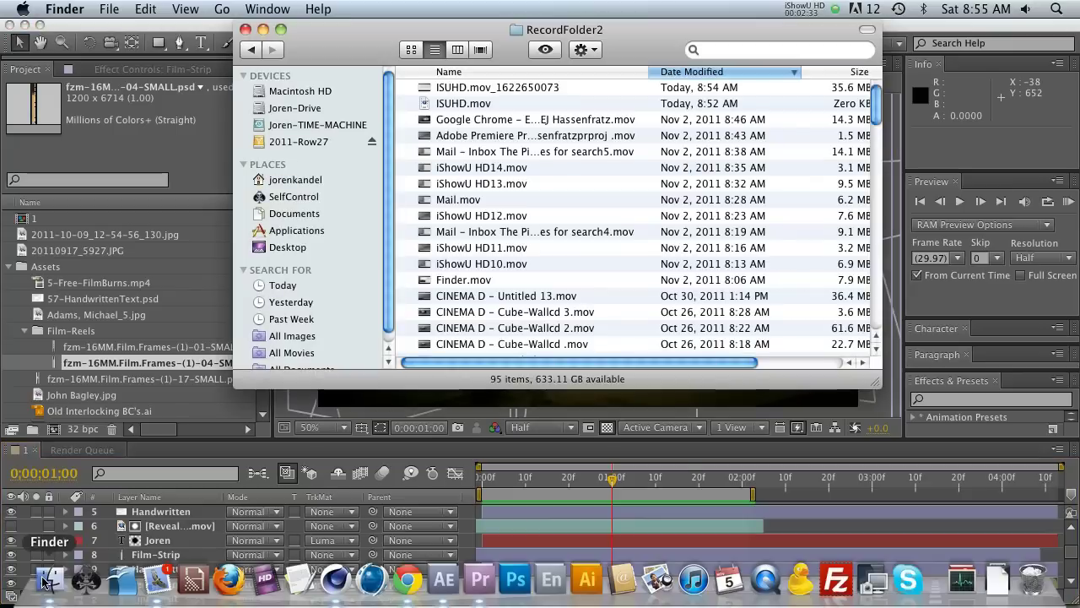
{"action": "left_click", "coordinate": [287, 246]}
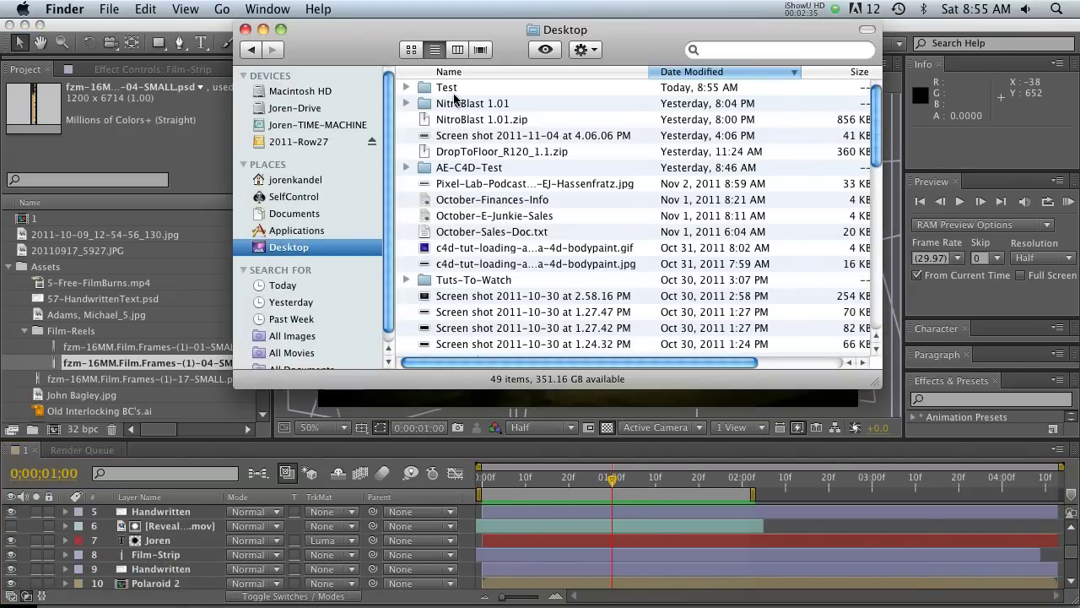
{"action": "double_click", "coordinate": [454, 93]}
{"action": "left_click", "coordinate": [456, 91]}
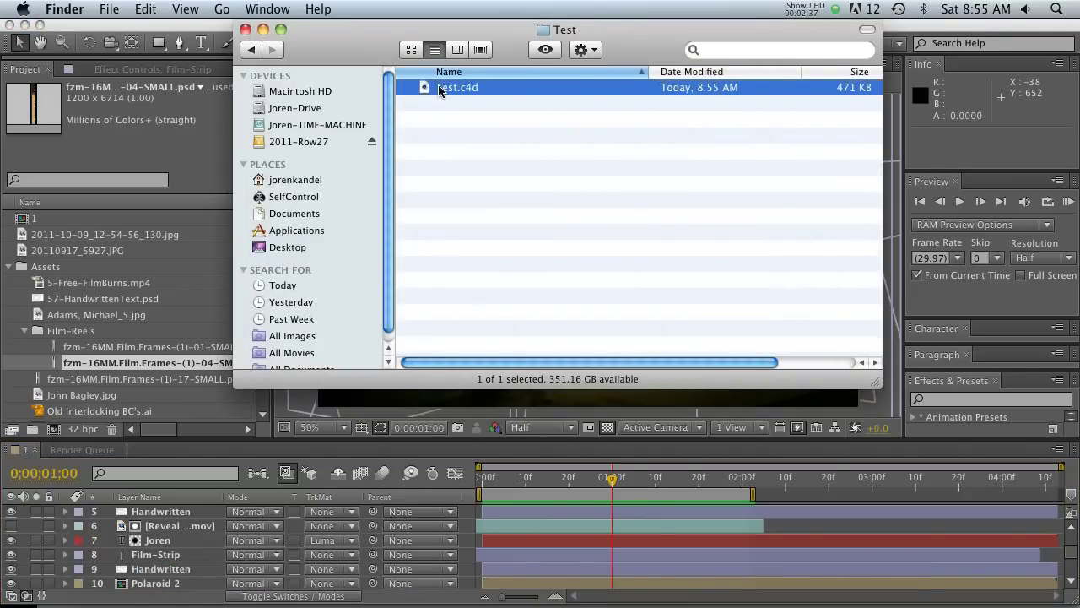
{"action": "double_click", "coordinate": [439, 89]}
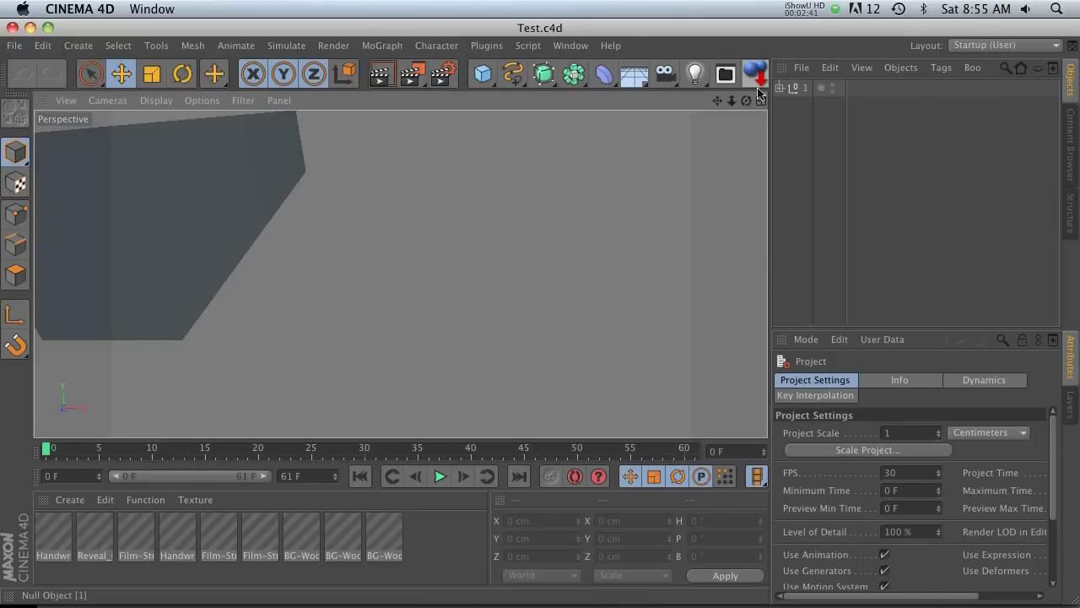
Step: Expand the top null and inspect the BG-Wood planes and the wood and Film-Strip materials
{"action": "left_click", "coordinate": [797, 88]}
{"action": "left_click", "coordinate": [780, 87]}
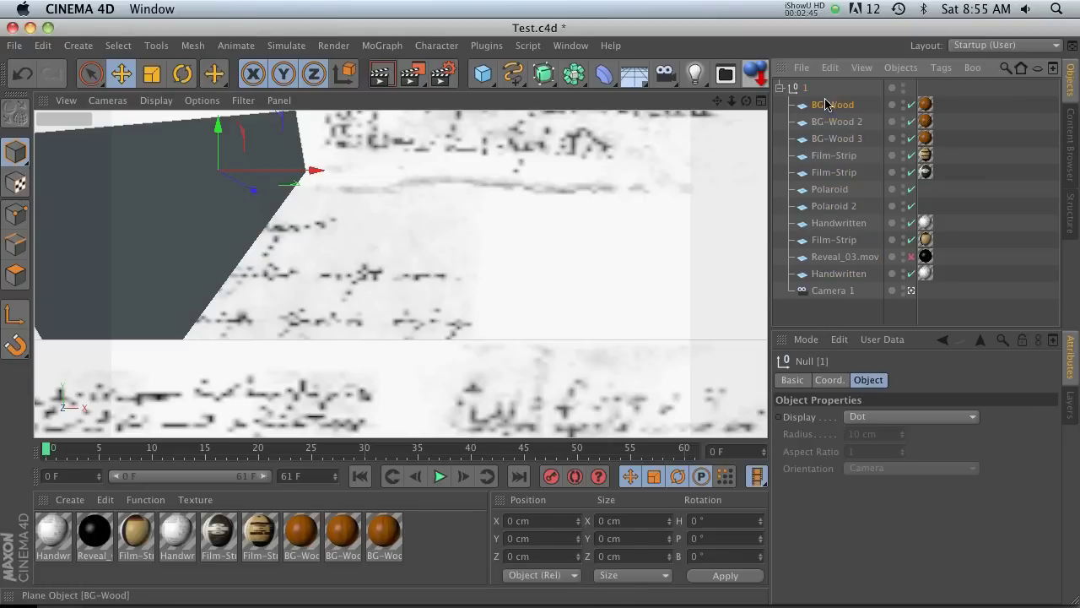
{"action": "left_click", "coordinate": [825, 104]}
{"action": "left_click", "coordinate": [829, 138]}
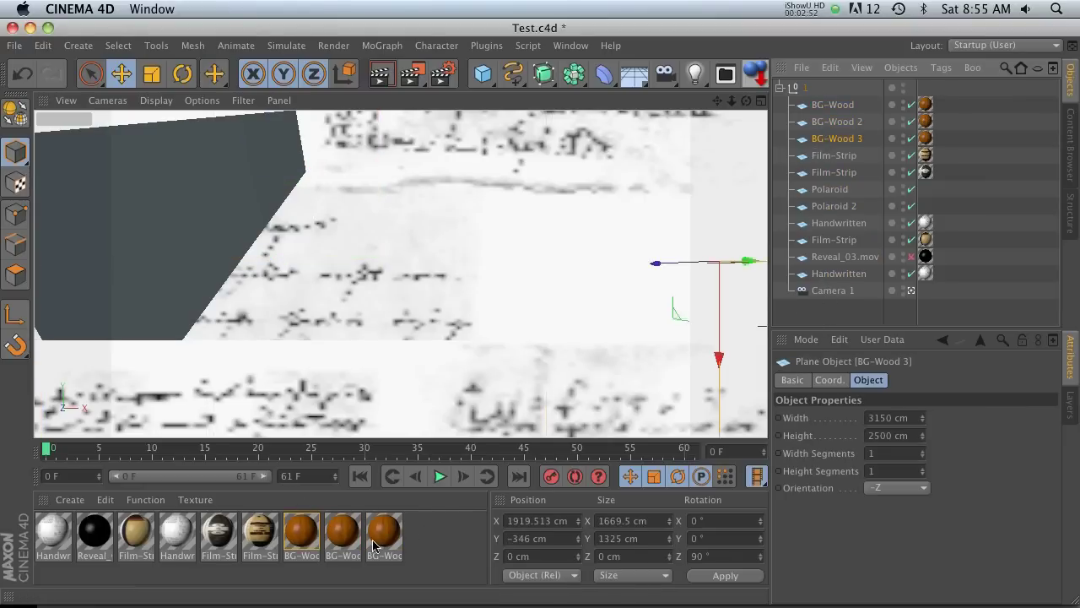
{"action": "left_click", "coordinate": [346, 536]}
{"action": "left_click", "coordinate": [301, 536]}
{"action": "left_click", "coordinate": [259, 536]}
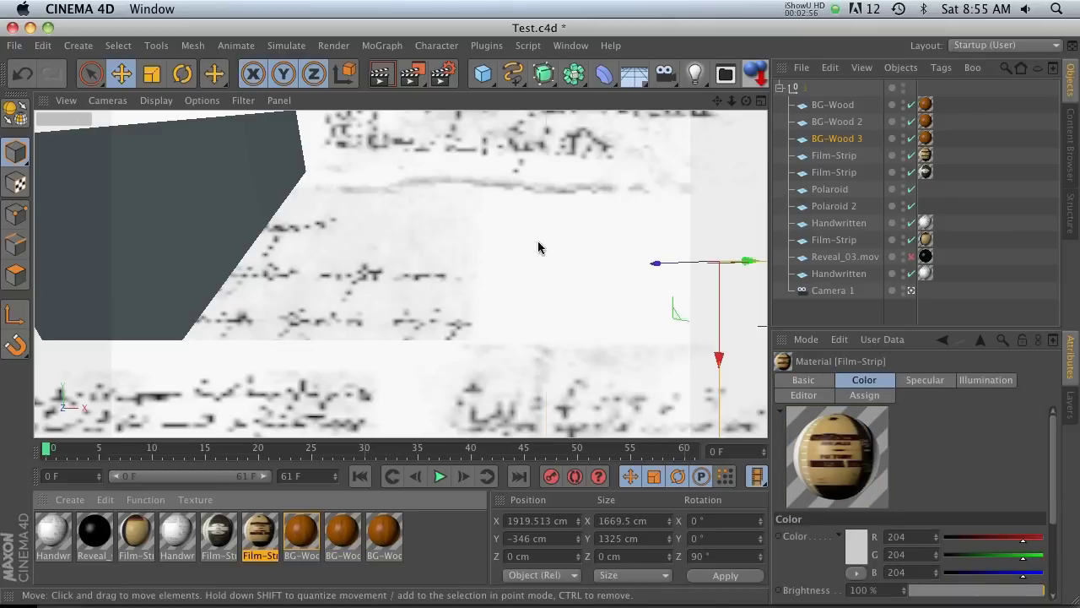
Step: Delete both Handwritten objects and the Reveal_03.mov plane, then preview the camera move
{"action": "left_click", "coordinate": [465, 248]}
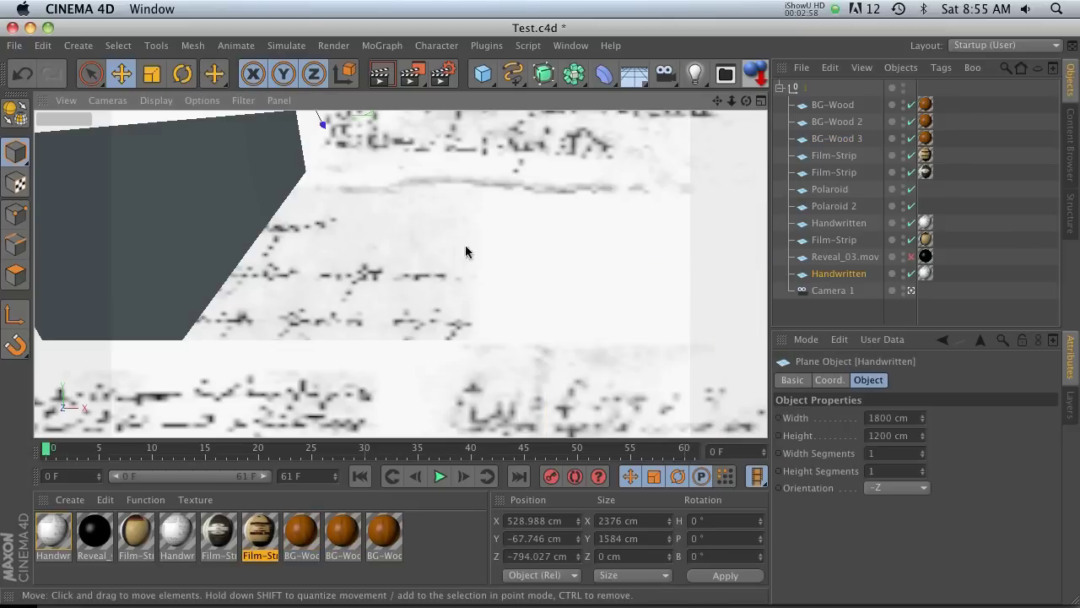
{"action": "left_click", "coordinate": [945, 221]}
{"action": "left_click", "coordinate": [832, 272]}
{"action": "key", "text": "Delete"}
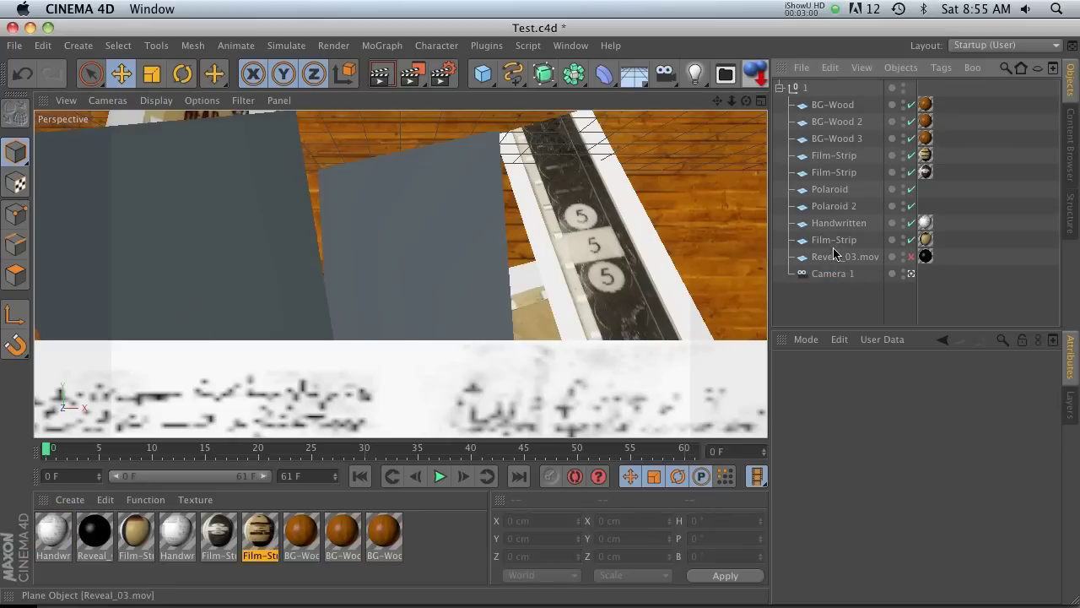
{"action": "key", "text": "Delete"}
{"action": "left_click", "coordinate": [838, 223]}
{"action": "key", "text": "Delete"}
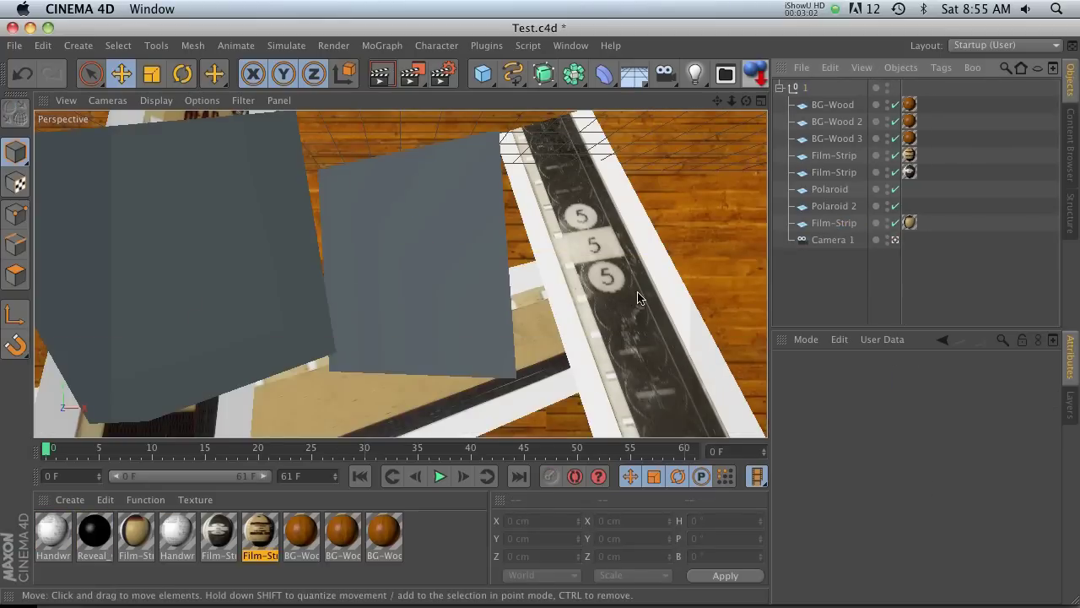
{"action": "mouse_move", "coordinate": [49, 448]}
{"action": "left_mouse_down"}
{"action": "mouse_move", "coordinate": [503, 463]}
{"action": "mouse_move", "coordinate": [581, 454]}
{"action": "mouse_move", "coordinate": [50, 454]}
{"action": "mouse_move", "coordinate": [621, 449]}
{"action": "mouse_move", "coordinate": [89, 450]}
{"action": "mouse_move", "coordinate": [514, 449]}
{"action": "mouse_move", "coordinate": [206, 436]}
{"action": "mouse_move", "coordinate": [45, 449]}
{"action": "left_mouse_up"}
Step: Add a MoText object from the MoGraph menu and move it into view
{"action": "left_click", "coordinate": [382, 45]}
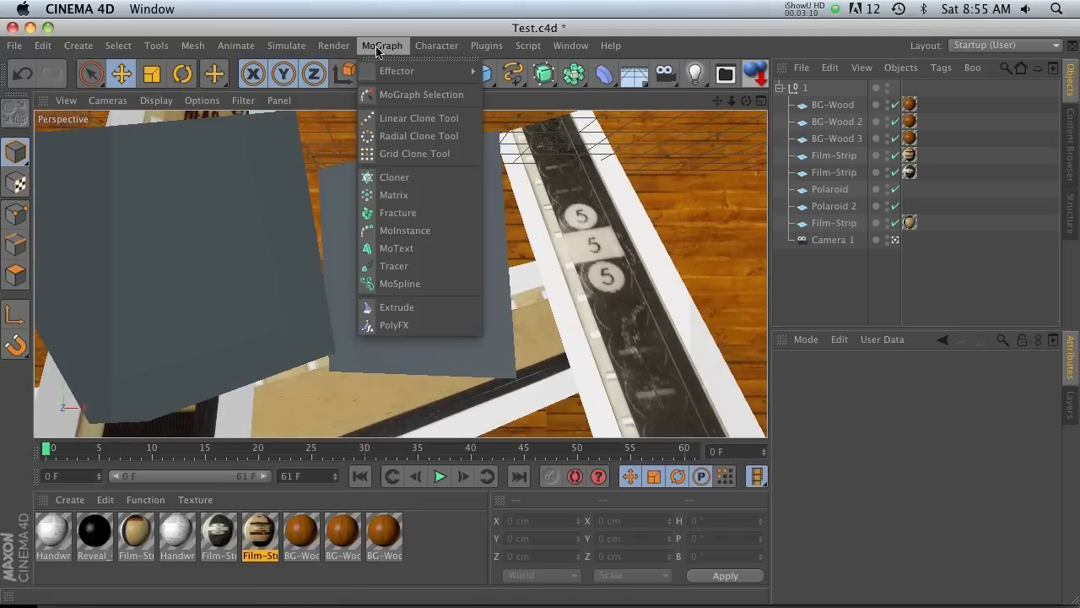
{"action": "mouse_move", "coordinate": [384, 70]}
{"action": "left_click", "coordinate": [405, 248]}
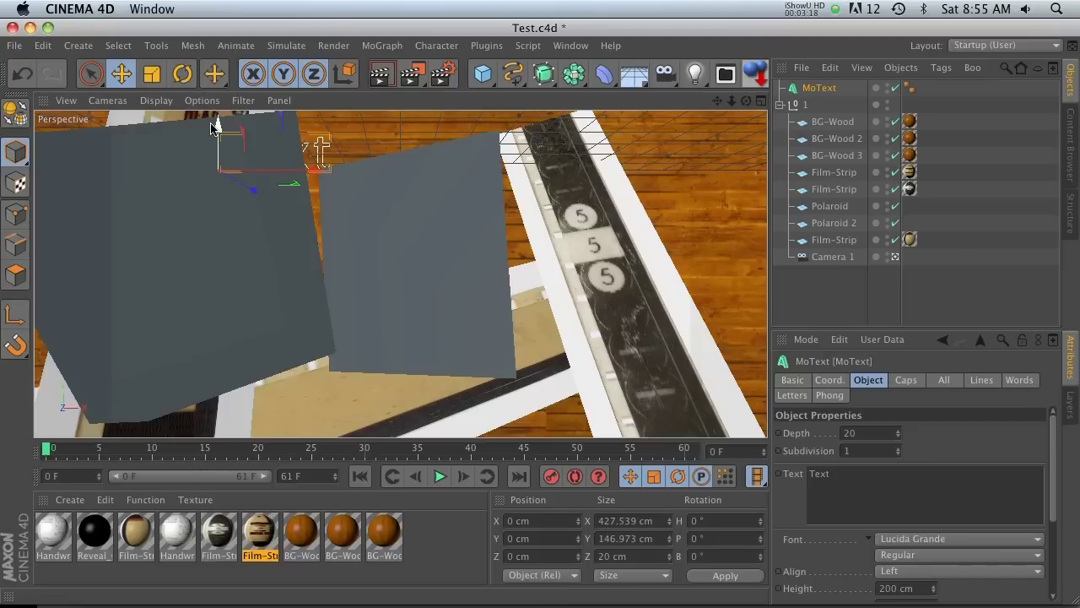
{"action": "left_click_drag", "start_coordinate": [220, 120], "coordinate": [281, 267]}
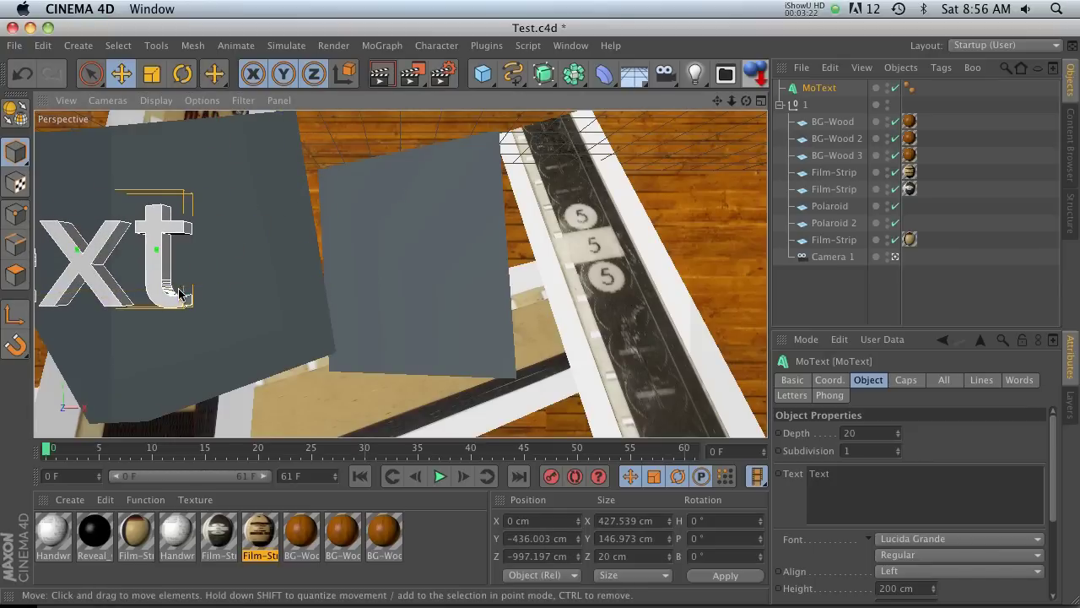
{"action": "left_click_drag", "start_coordinate": [179, 293], "coordinate": [309, 349]}
Step: Change the text to 'Joren' and set its font to BankGothic Lt BT
{"action": "double_click", "coordinate": [819, 473]}
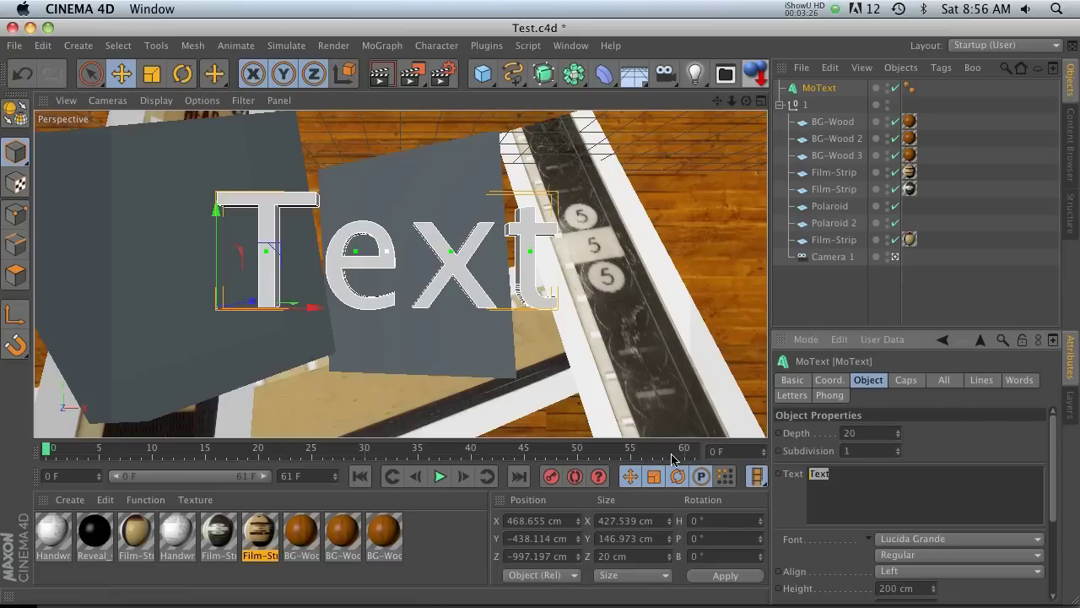
{"action": "left_click", "coordinate": [959, 459]}
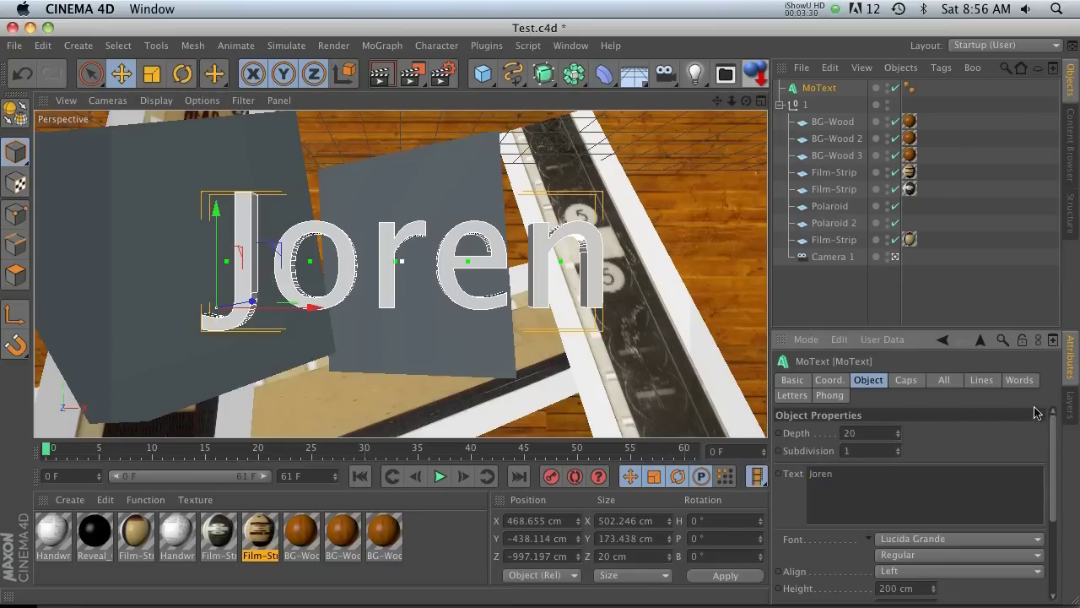
{"action": "left_click", "coordinate": [933, 540]}
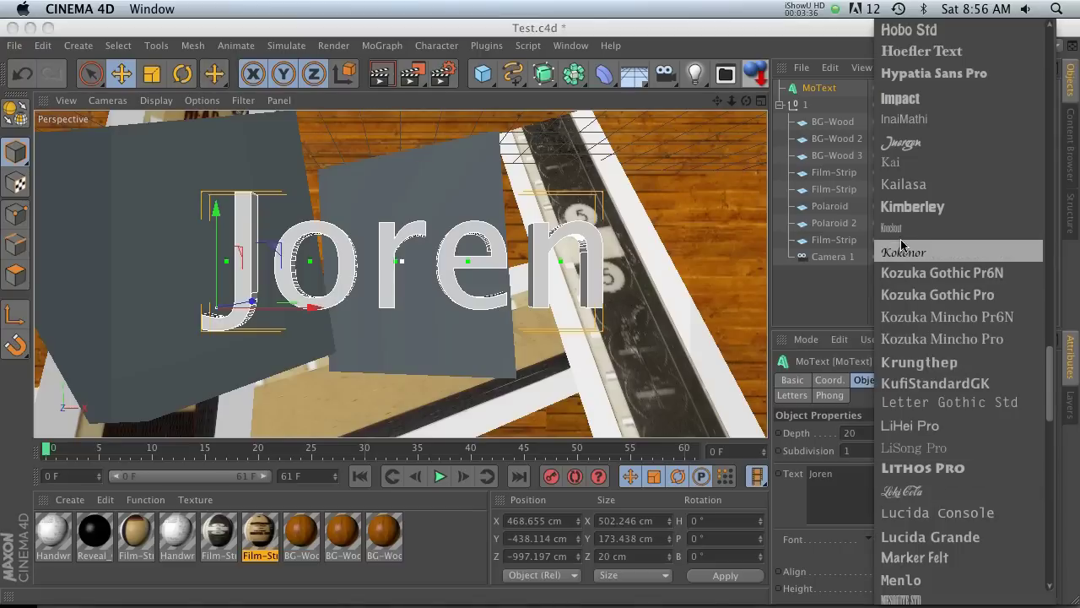
{"action": "scroll", "coordinate": [928, 248], "scroll_direction": "down", "scroll_amount": 10}
{"action": "scroll", "coordinate": [915, 349], "scroll_direction": "up", "scroll_amount": 15}
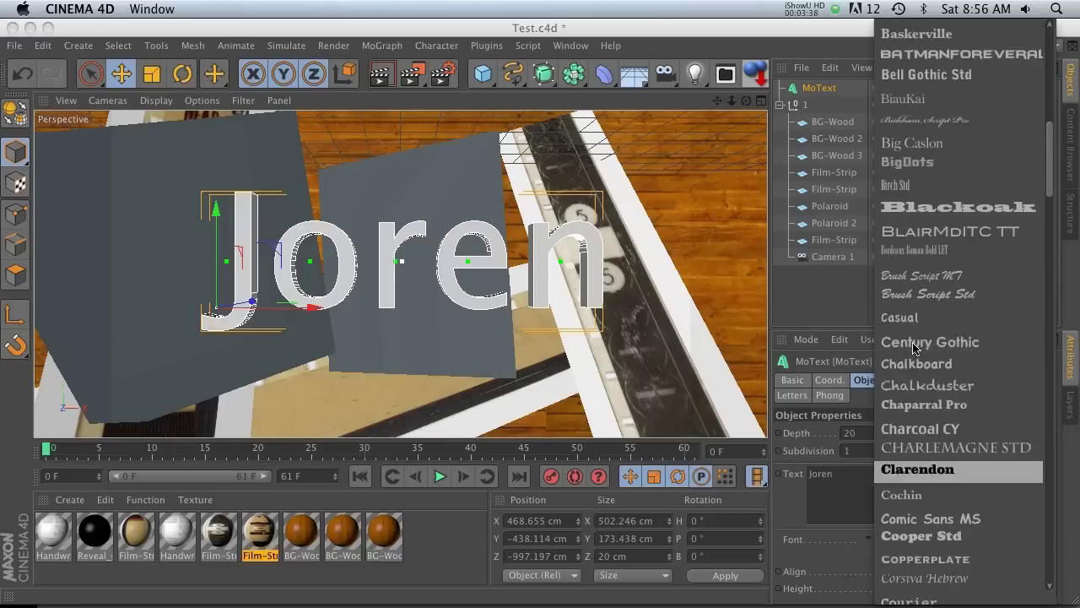
{"action": "scroll", "coordinate": [914, 350], "scroll_direction": "down", "scroll_amount": 2}
{"action": "scroll", "coordinate": [915, 352], "scroll_direction": "down", "scroll_amount": 5}
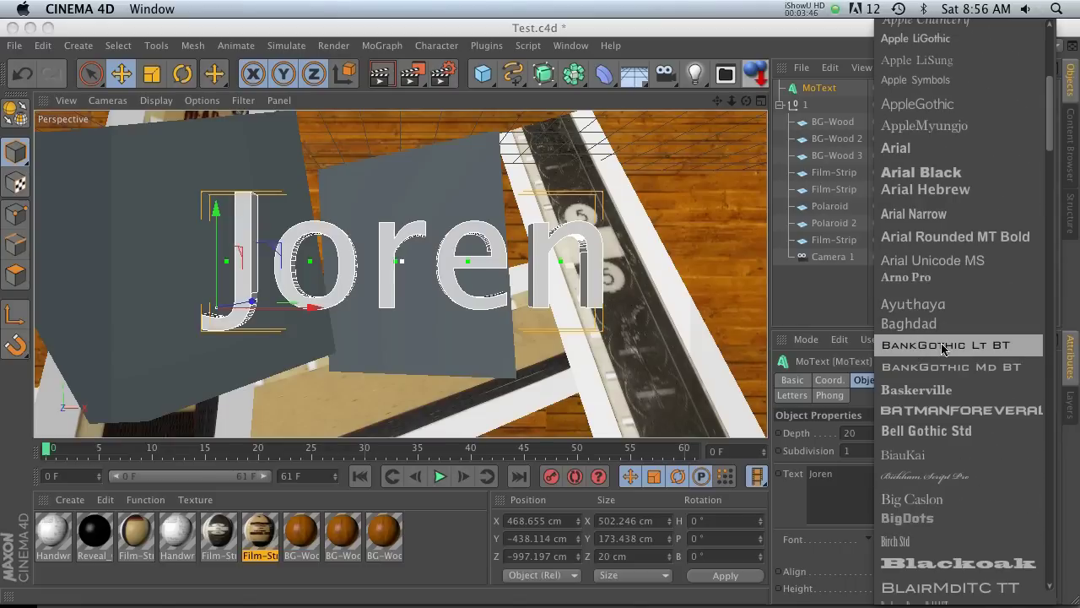
{"action": "left_click", "coordinate": [937, 348]}
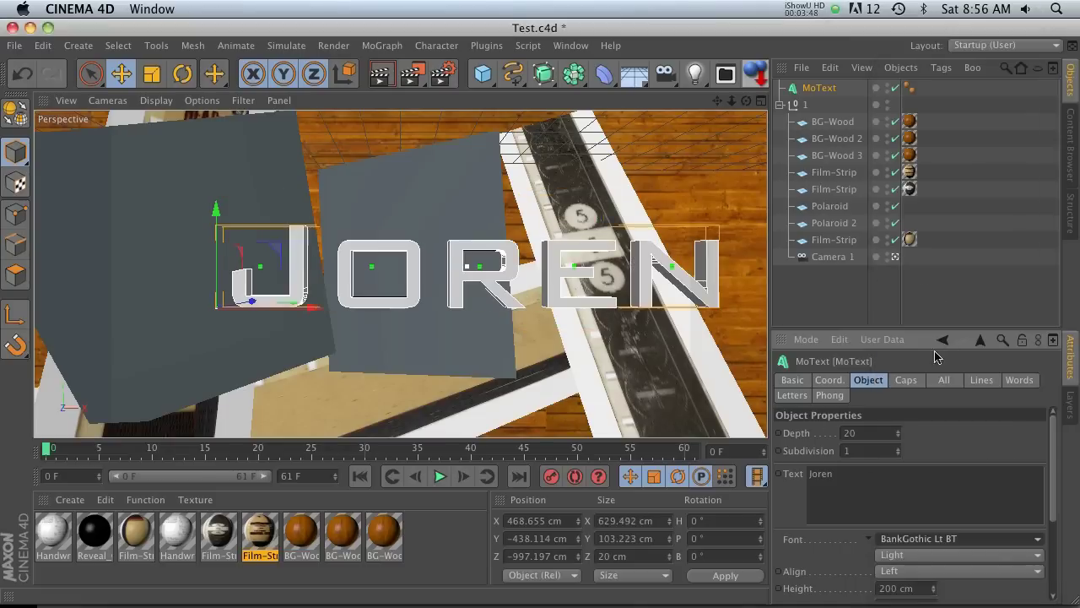
Step: Move the JOREN text left, then right and further back, checking the view at frame 53
{"action": "left_click_drag", "start_coordinate": [310, 307], "coordinate": [165, 366]}
{"action": "key", "text": "r"}
{"action": "left_click_drag", "start_coordinate": [92, 452], "coordinate": [611, 449]}
{"action": "key", "text": "e"}
{"action": "left_click_drag", "start_coordinate": [198, 412], "coordinate": [287, 373]}
Step: Scale the JOREN text down to about 74% and nudge it slightly left
{"action": "key", "text": "r"}
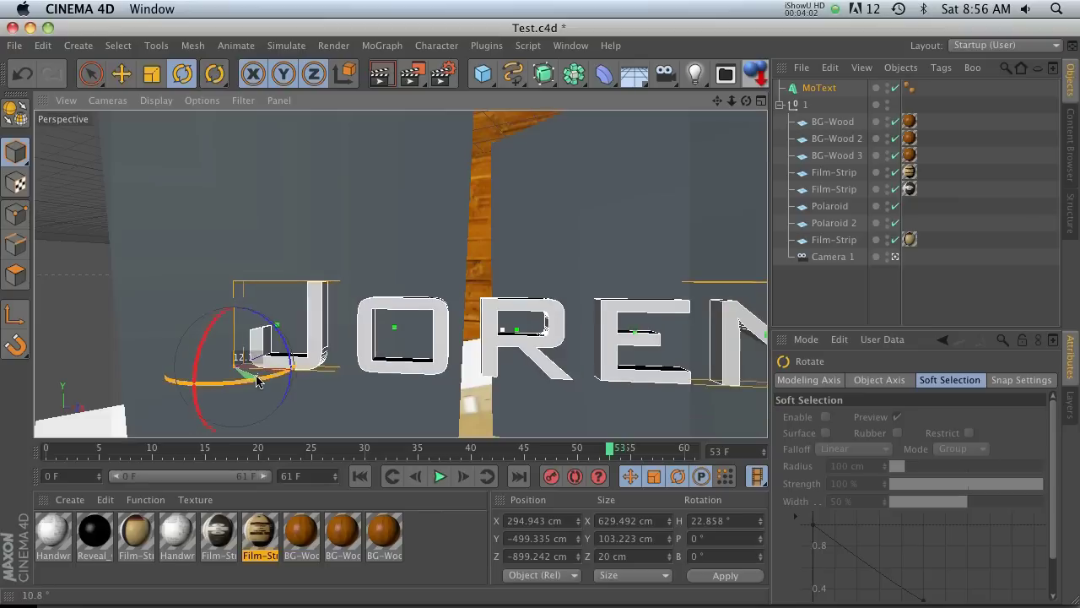
{"action": "key", "text": "t"}
{"action": "left_click_drag", "start_coordinate": [338, 297], "coordinate": [292, 400]}
{"action": "key", "text": "e"}
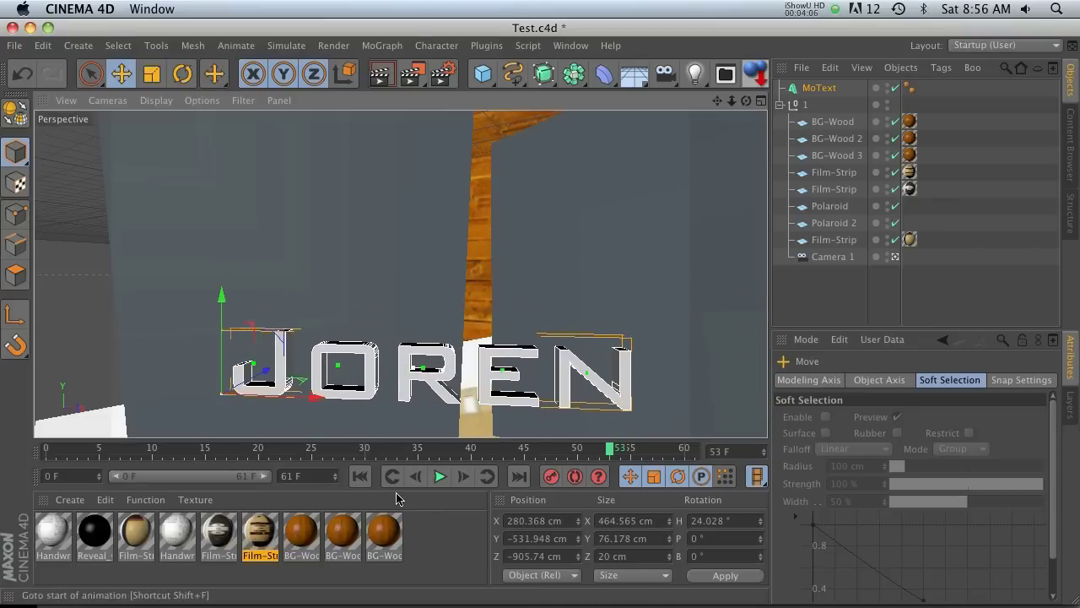
{"action": "left_click_drag", "start_coordinate": [251, 452], "coordinate": [695, 450]}
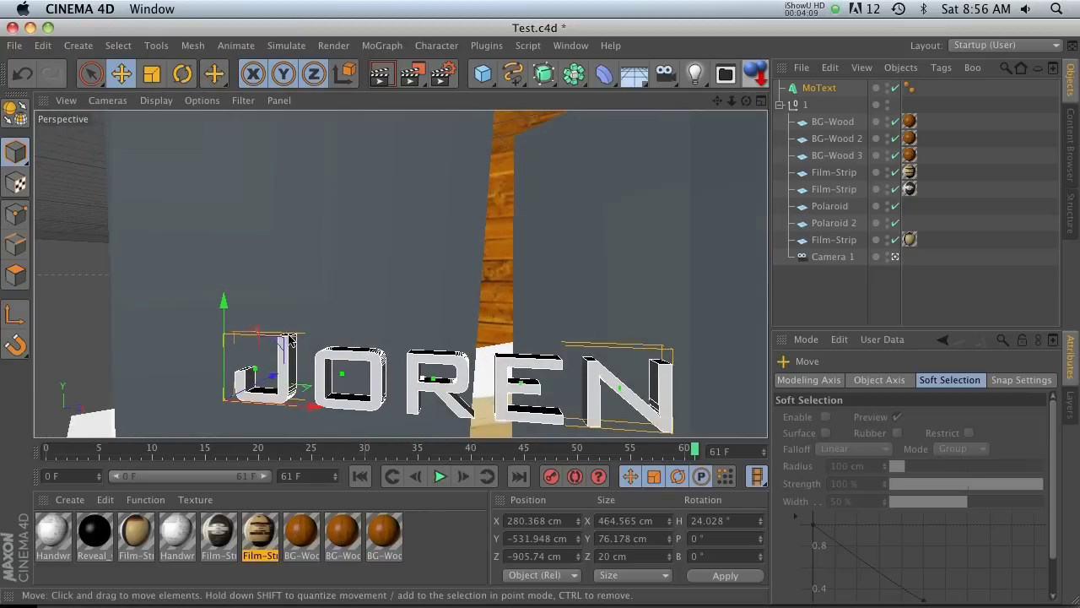
{"action": "left_click", "coordinate": [840, 275]}
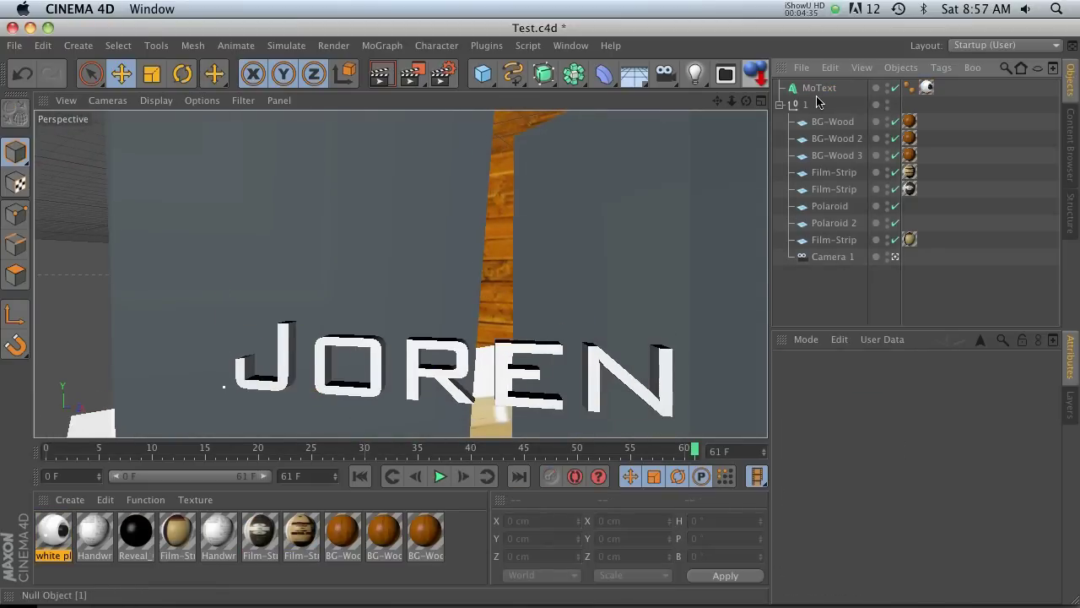
{"action": "left_click", "coordinate": [567, 46]}
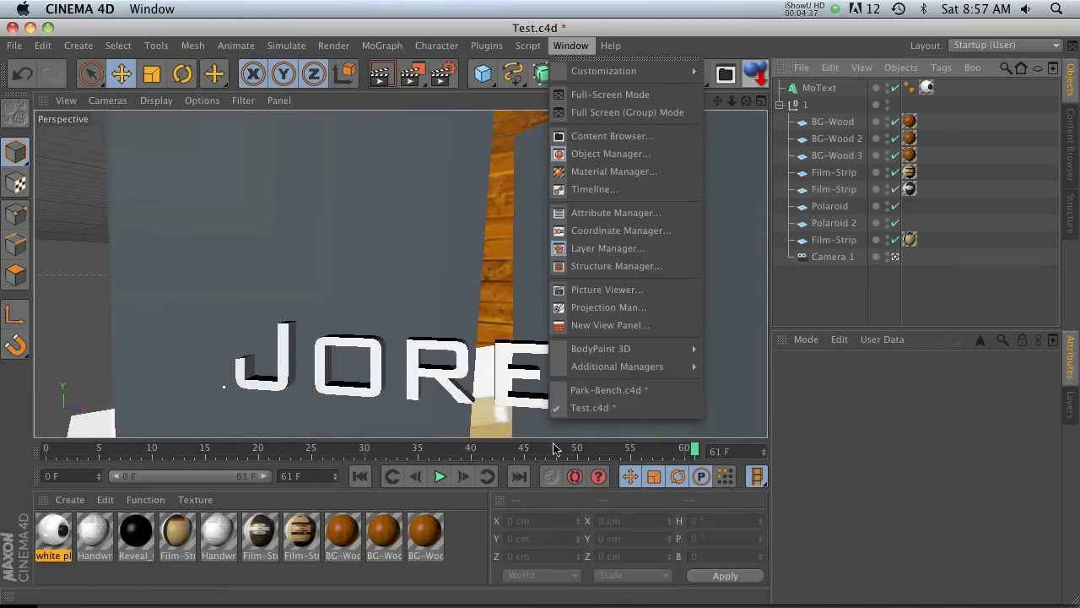
Step: Paste the lights, floor and sky setup copied from the Park-Bench scene into the Test scene
{"action": "left_click", "coordinate": [606, 390]}
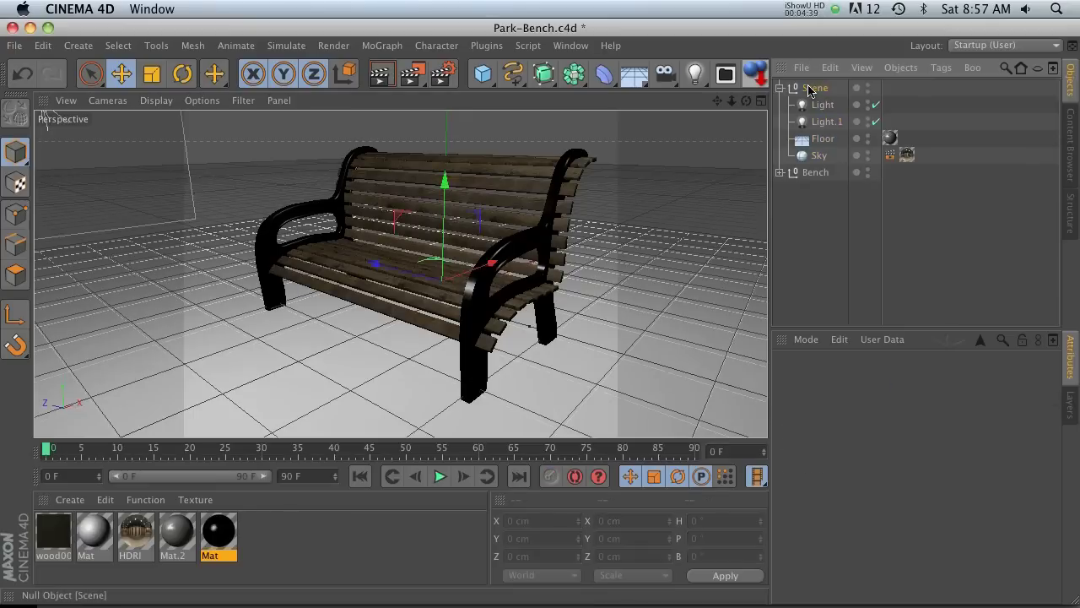
{"action": "left_click", "coordinate": [571, 46]}
{"action": "left_click", "coordinate": [620, 405]}
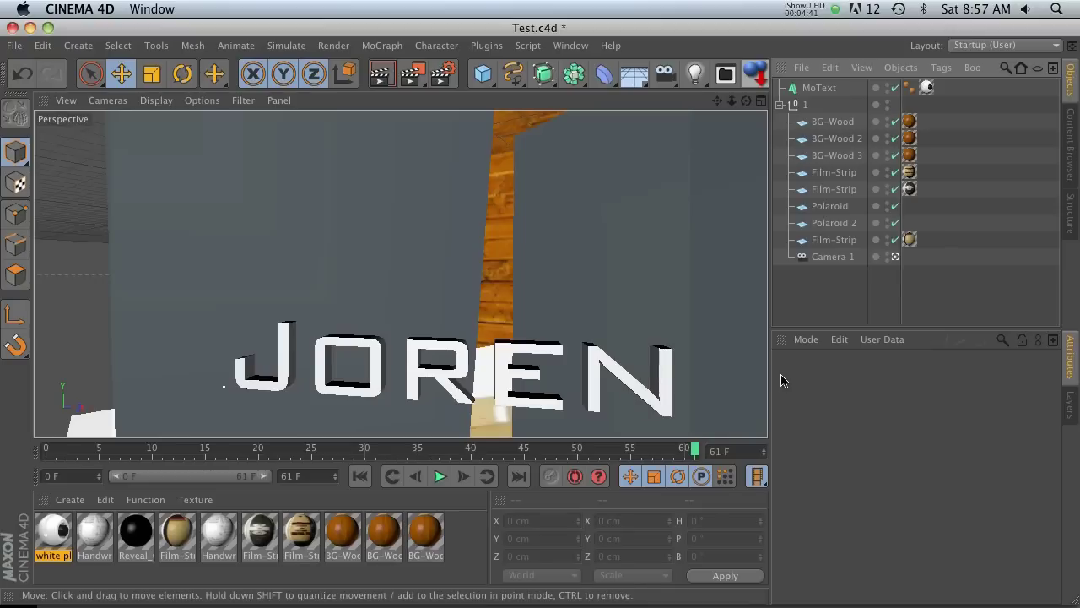
{"action": "left_click", "coordinate": [813, 301]}
{"action": "key", "text": "ctrl+v"}
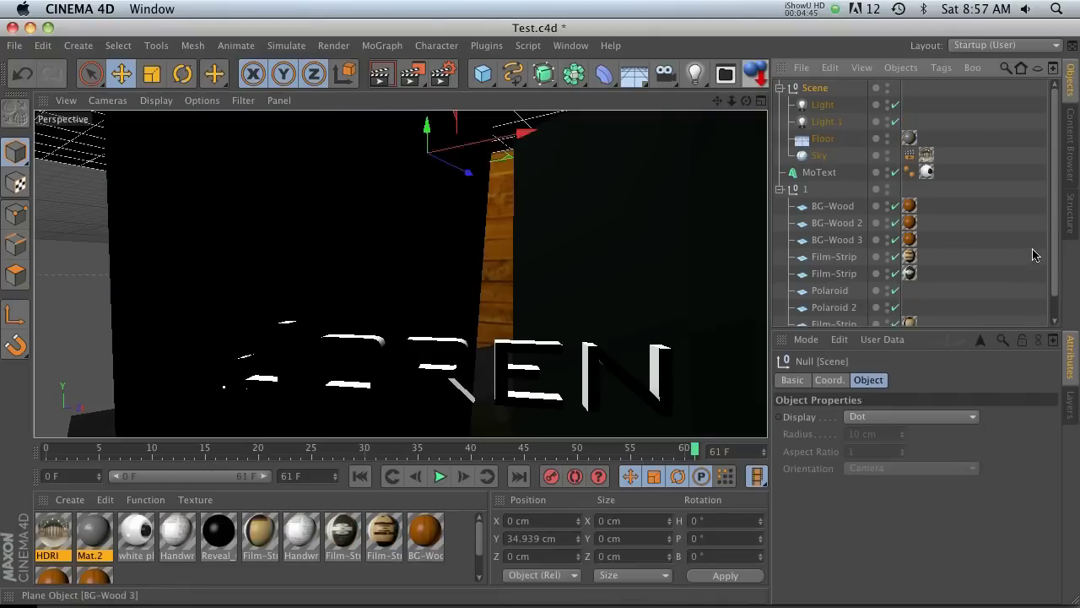
Step: Move Light and Light.1 together to a new position, then preview through Camera 1
{"action": "scroll", "coordinate": [1034, 255], "scroll_direction": "down", "scroll_amount": 1}
{"action": "left_click", "coordinate": [895, 318]}
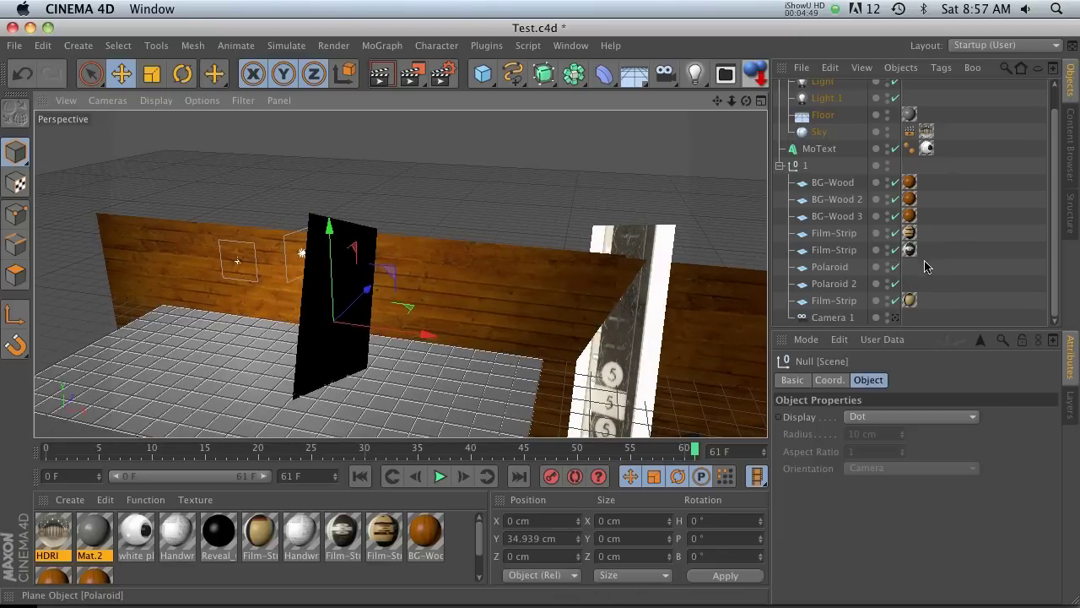
{"action": "left_click_drag", "start_coordinate": [321, 289], "coordinate": [876, 90], "text": "alt"}
{"action": "left_click", "coordinate": [827, 98], "text": "shift"}
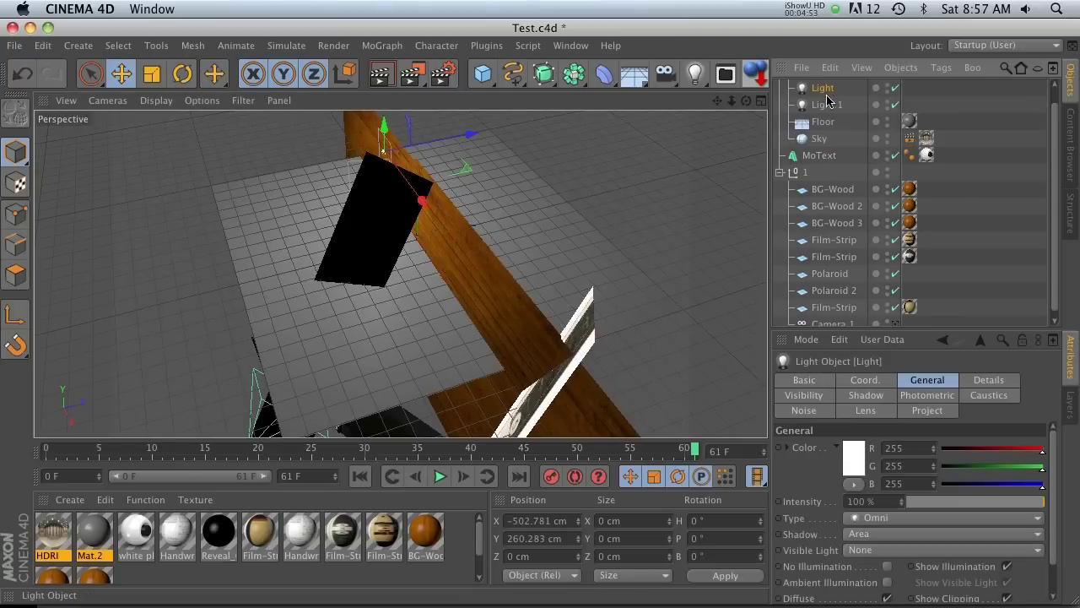
{"action": "left_click_drag", "start_coordinate": [429, 150], "coordinate": [199, 230]}
{"action": "key", "text": "ctrl+shift+z"}
{"action": "key", "text": "ctrl+shift+z"}
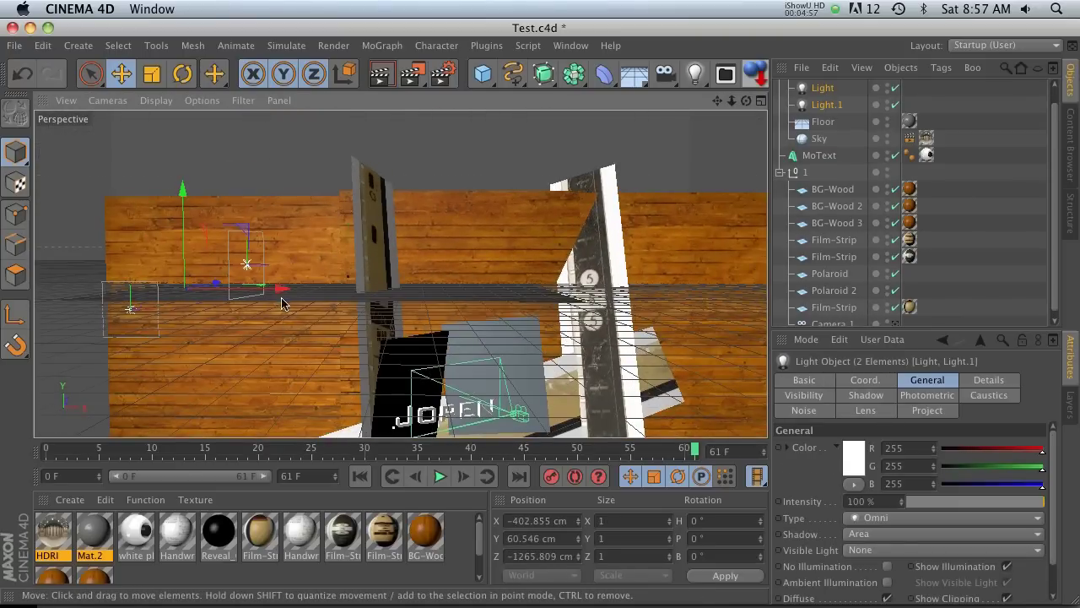
{"action": "left_click_drag", "start_coordinate": [282, 292], "coordinate": [585, 316]}
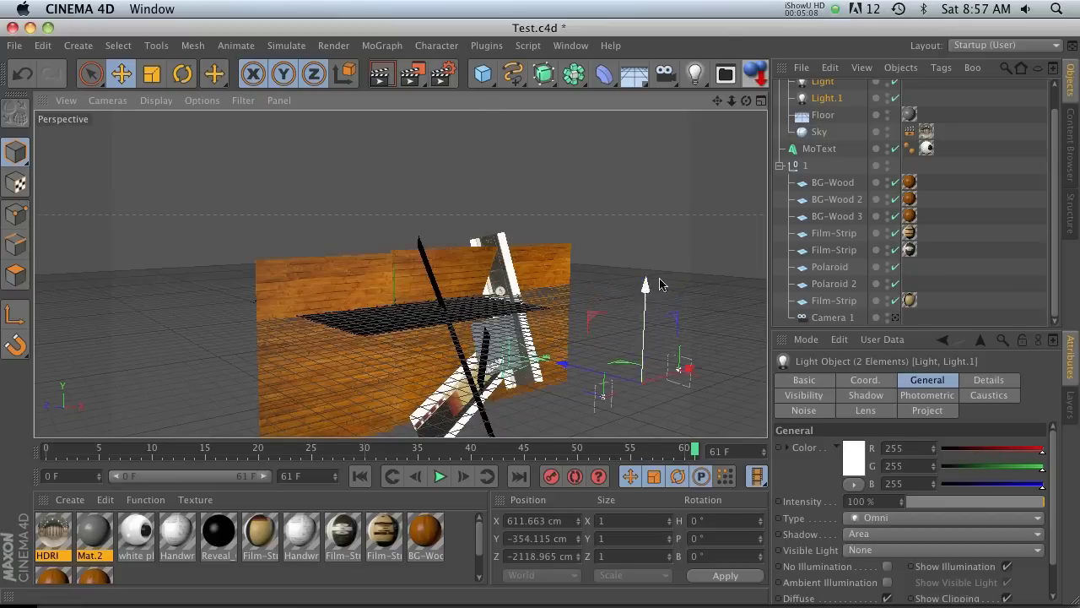
{"action": "left_click", "coordinate": [964, 269]}
{"action": "left_click", "coordinate": [896, 318]}
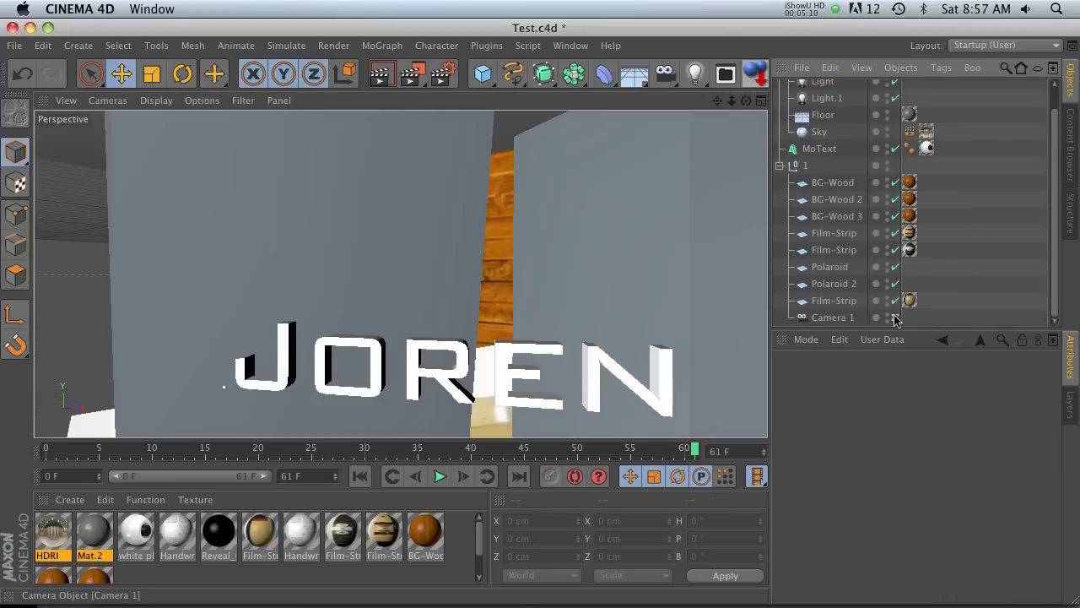
{"action": "mouse_move", "coordinate": [48, 453]}
{"action": "left_mouse_down"}
{"action": "mouse_move", "coordinate": [473, 454]}
{"action": "mouse_move", "coordinate": [47, 454]}
{"action": "left_mouse_up"}
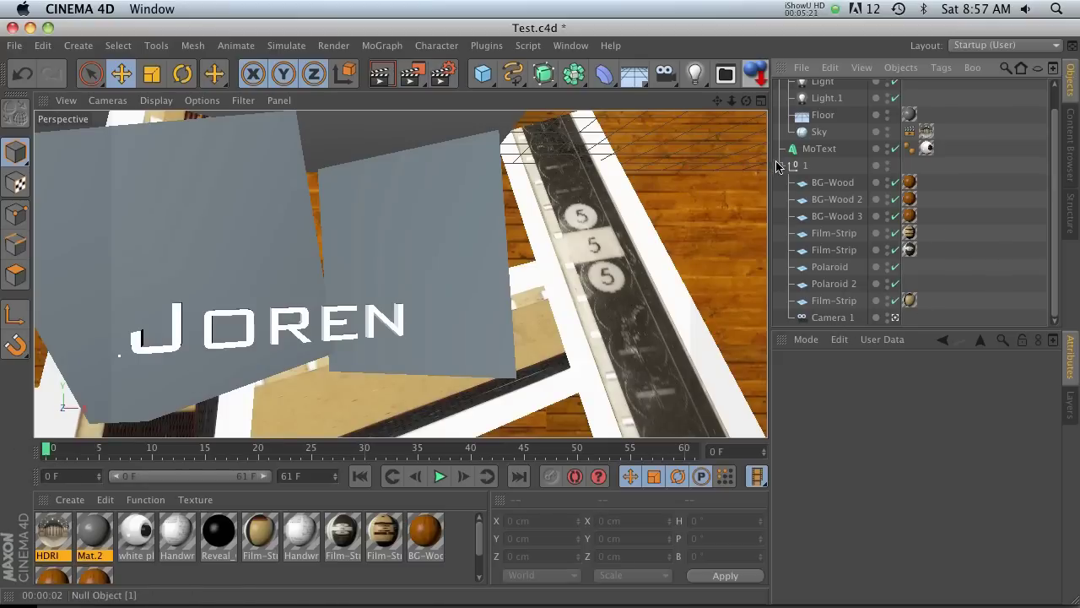
Step: Drag Camera 1 above null '1', hide null 1 in the viewport, and play through frame 61
{"action": "left_click_drag", "start_coordinate": [832, 318], "coordinate": [819, 160]}
{"action": "left_click", "coordinate": [780, 187]}
{"action": "left_click", "coordinate": [802, 206]}
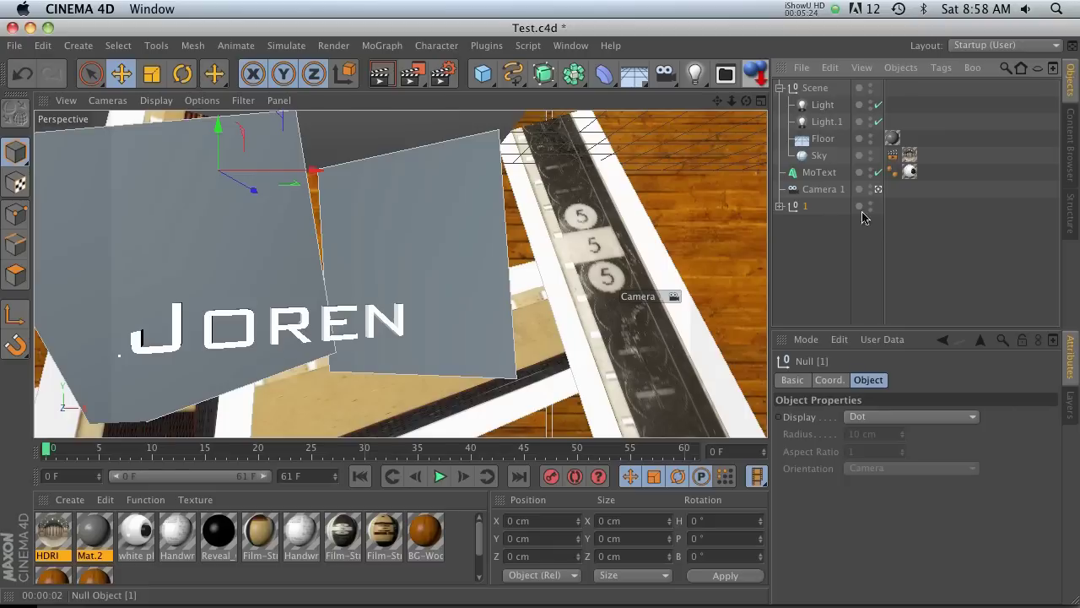
{"action": "left_click", "coordinate": [871, 206]}
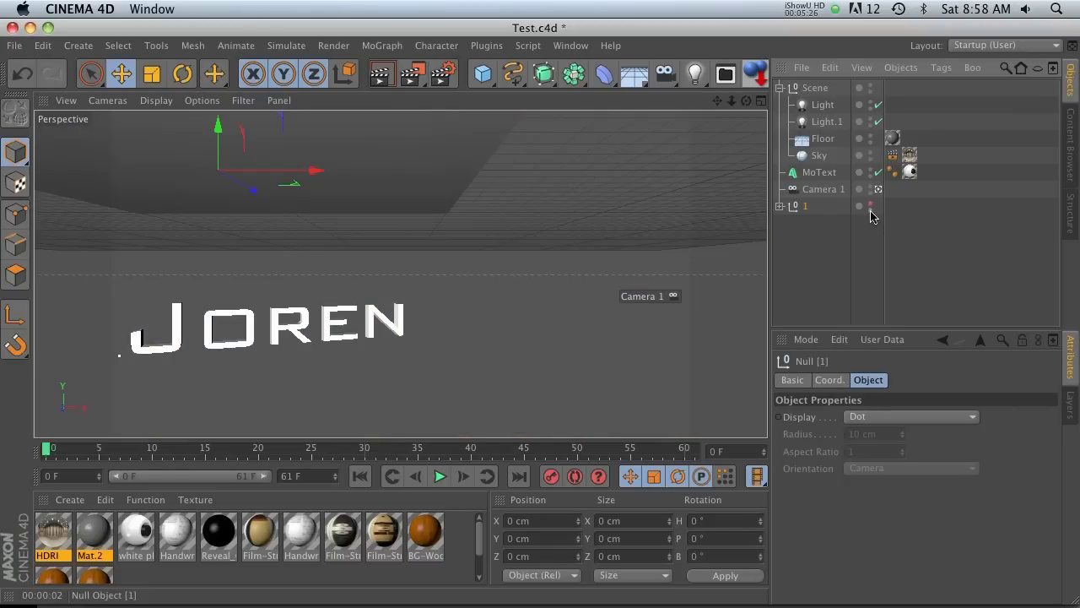
{"action": "left_click", "coordinate": [820, 257]}
{"action": "left_click_drag", "start_coordinate": [227, 437], "coordinate": [694, 448]}
Step: Set the render save path to Desktop/Test/Render/Test-C4D, creating the Render folder
{"action": "left_click", "coordinate": [442, 74]}
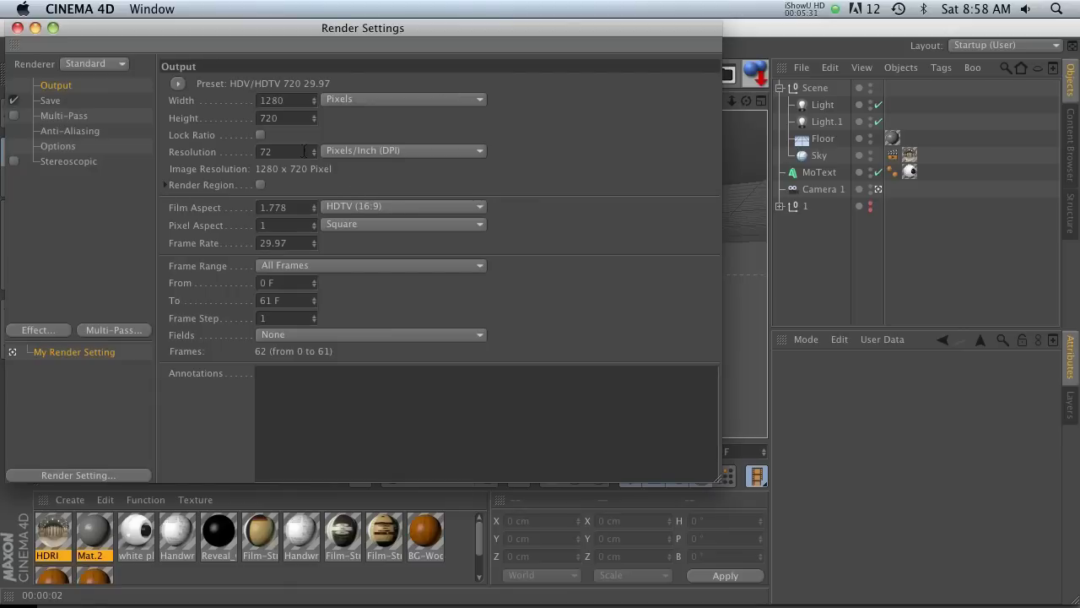
{"action": "left_click_drag", "start_coordinate": [272, 30], "coordinate": [440, 5]}
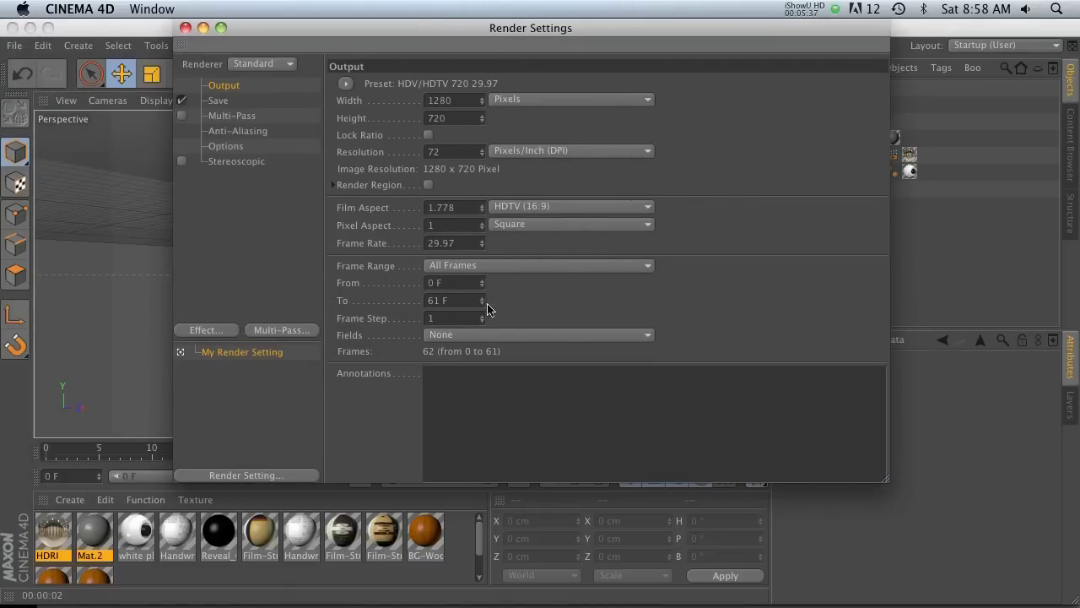
{"action": "left_click", "coordinate": [221, 100]}
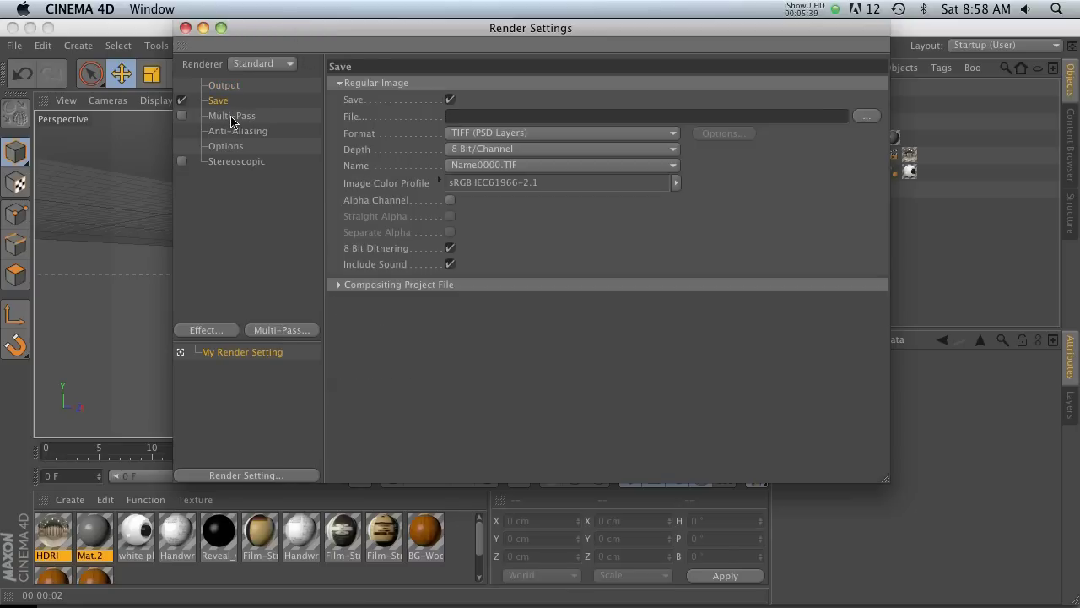
{"action": "left_click", "coordinate": [870, 117]}
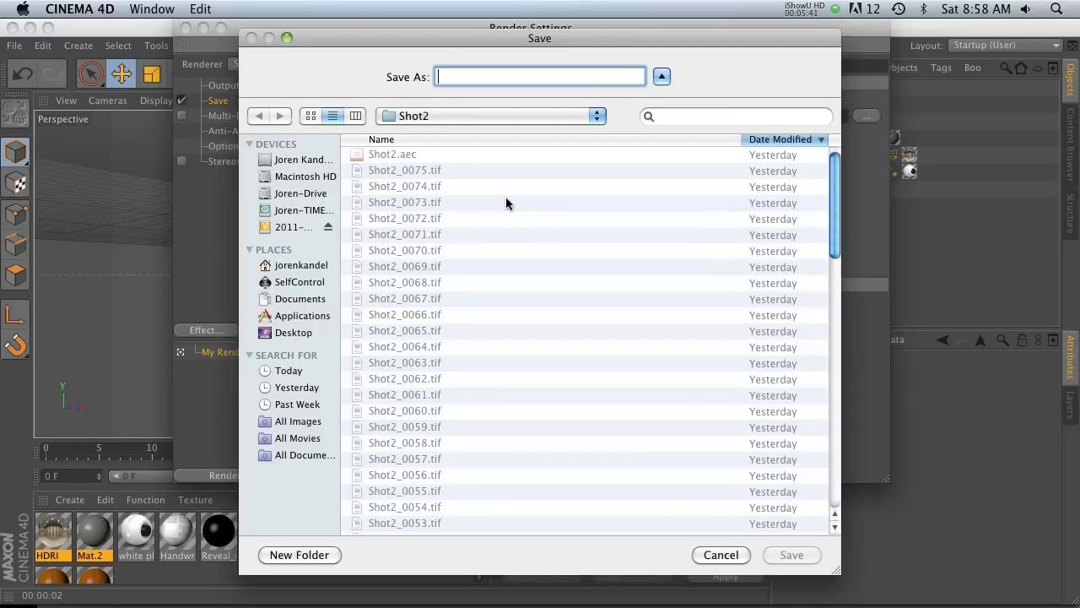
{"action": "left_click", "coordinate": [436, 116]}
{"action": "left_click", "coordinate": [296, 274]}
{"action": "left_click", "coordinate": [294, 331]}
{"action": "double_click", "coordinate": [379, 154]}
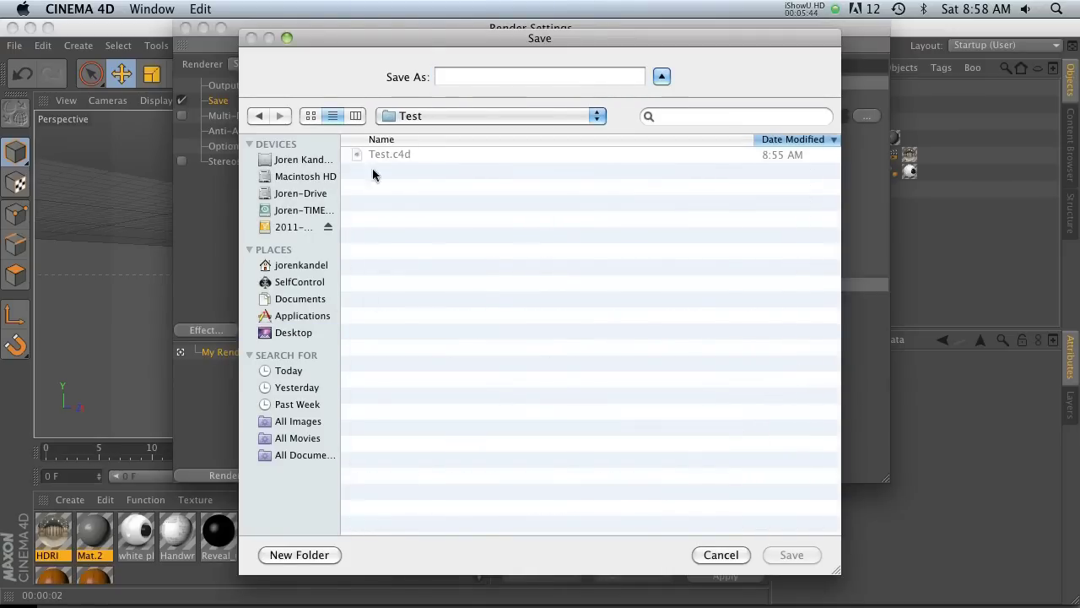
{"action": "left_click", "coordinate": [293, 555]}
{"action": "type", "text": "Render"}
{"action": "key", "text": "Return"}
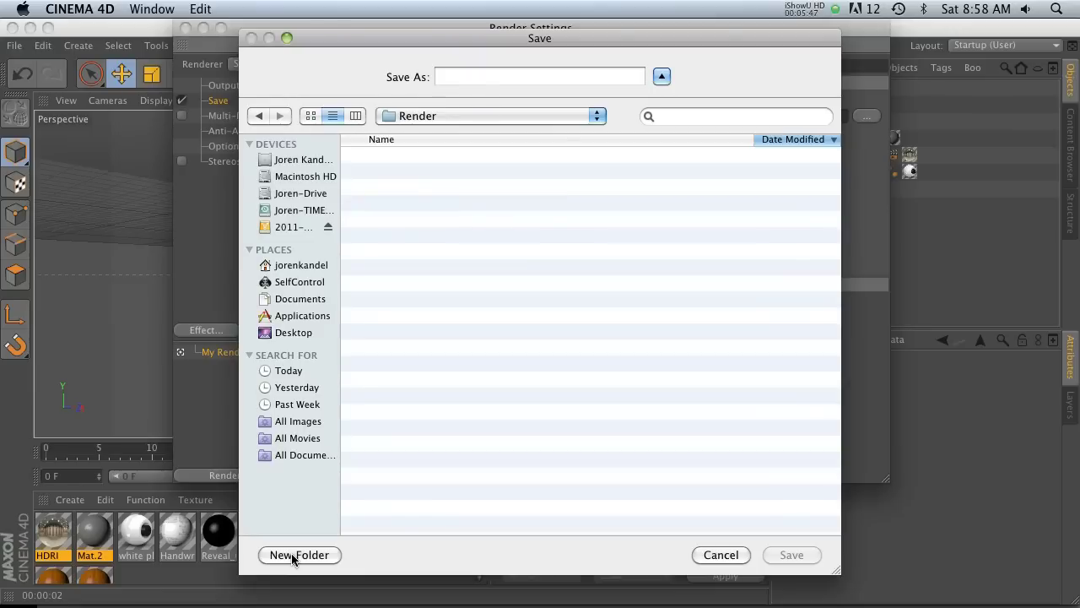
{"action": "left_click", "coordinate": [454, 75]}
{"action": "type", "text": "Test-C4D"}
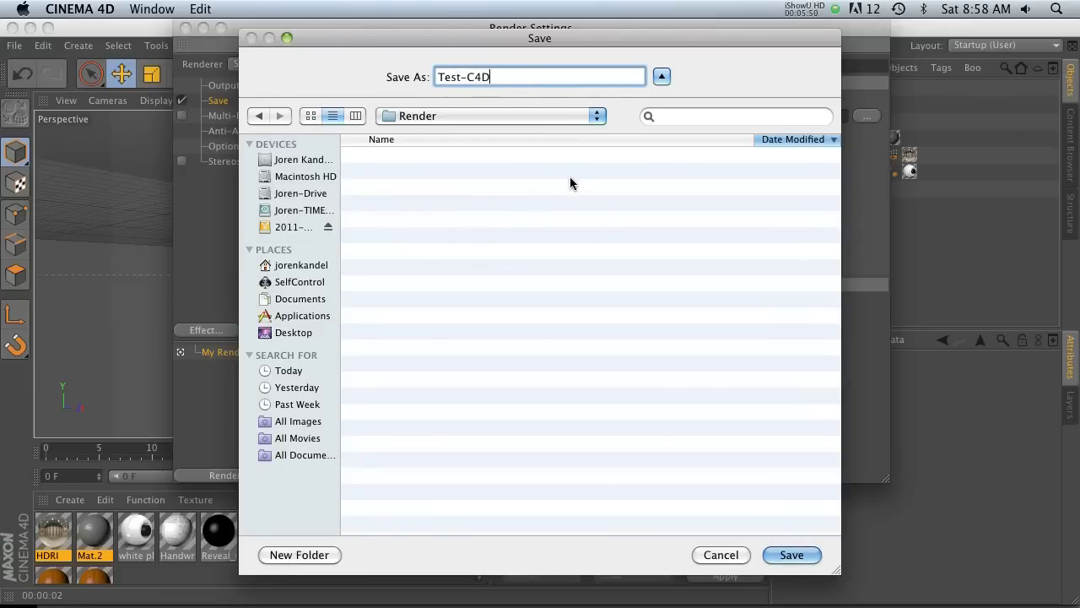
{"action": "key", "text": "Return"}
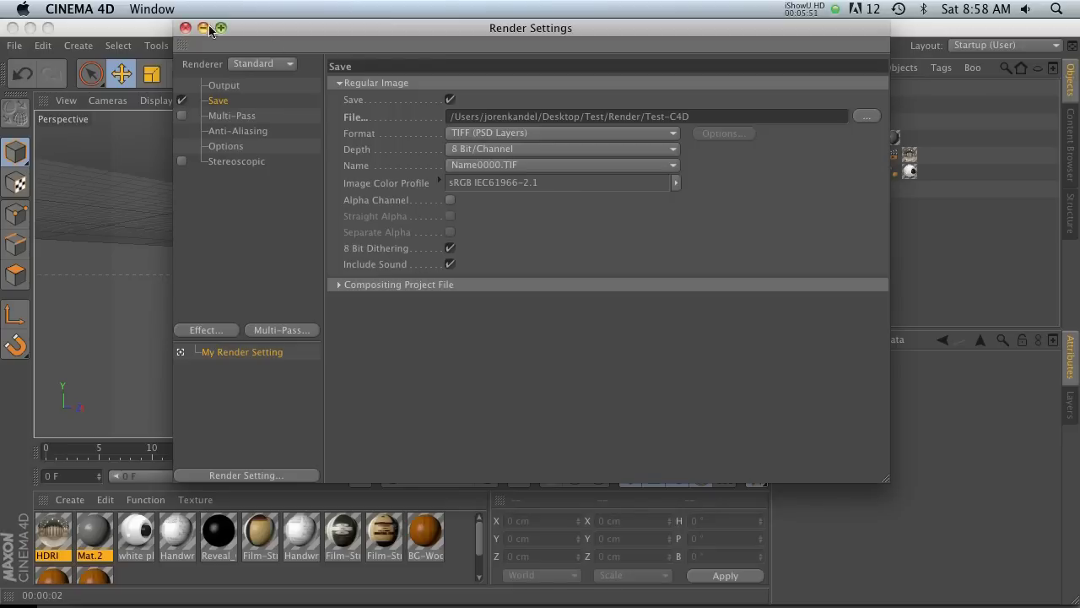
Step: Turn on Alpha Channel and render to the Picture Viewer, overwriting the existing frames
{"action": "left_click", "coordinate": [219, 116]}
{"action": "left_click", "coordinate": [234, 131]}
{"action": "left_click", "coordinate": [223, 85]}
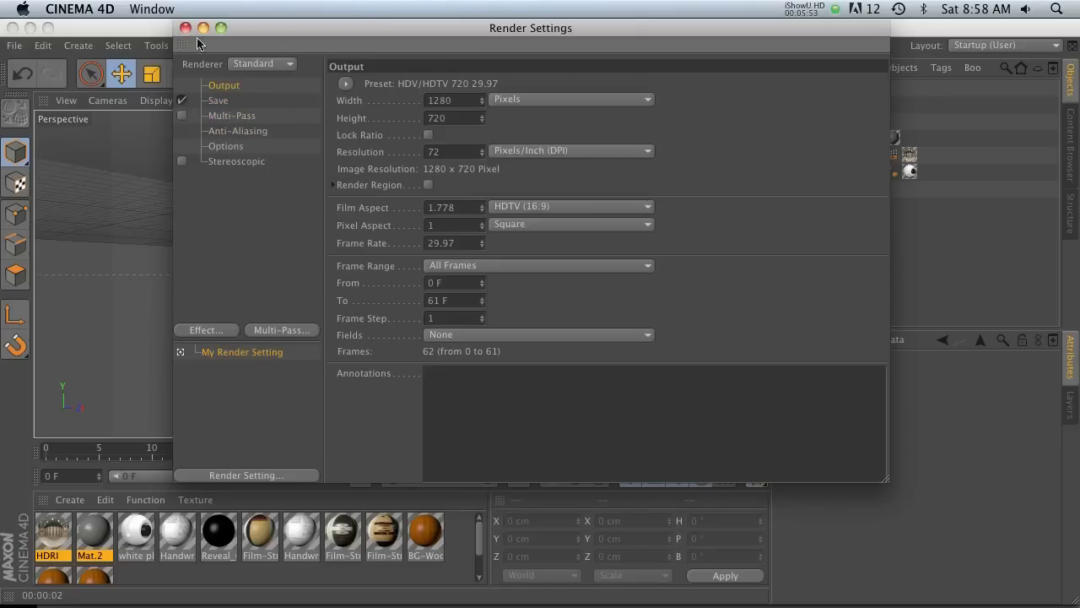
{"action": "left_click", "coordinate": [186, 28]}
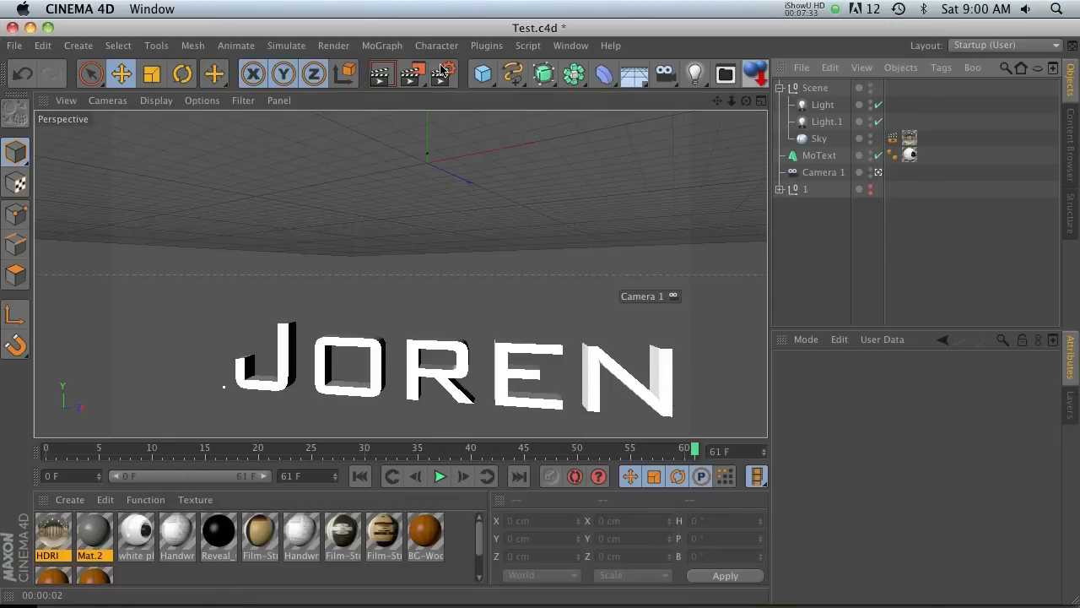
{"action": "key", "text": "super+b"}
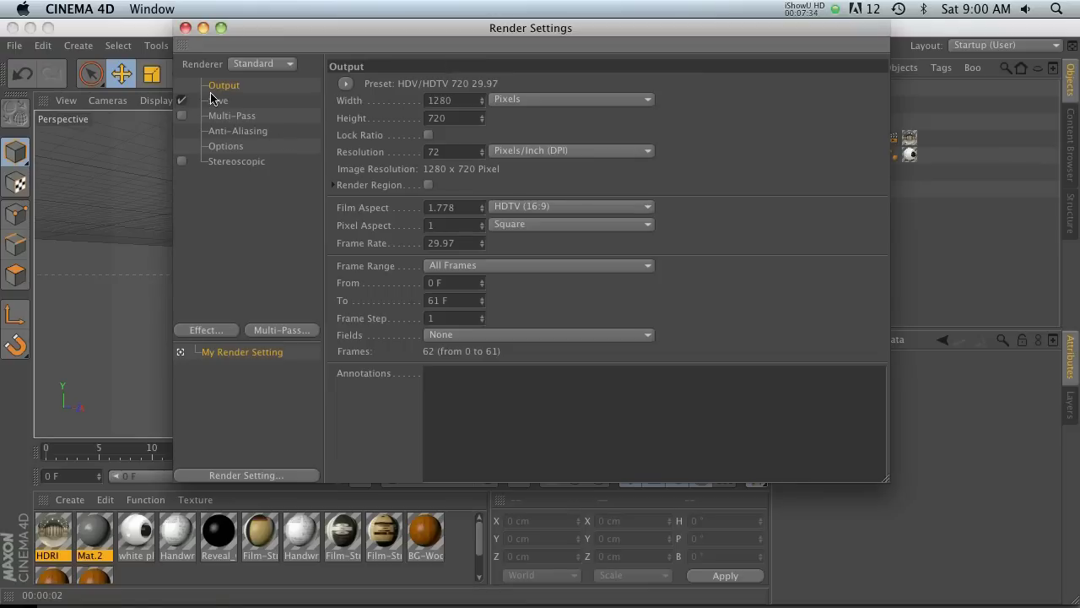
{"action": "left_click", "coordinate": [226, 116]}
{"action": "left_click", "coordinate": [234, 132]}
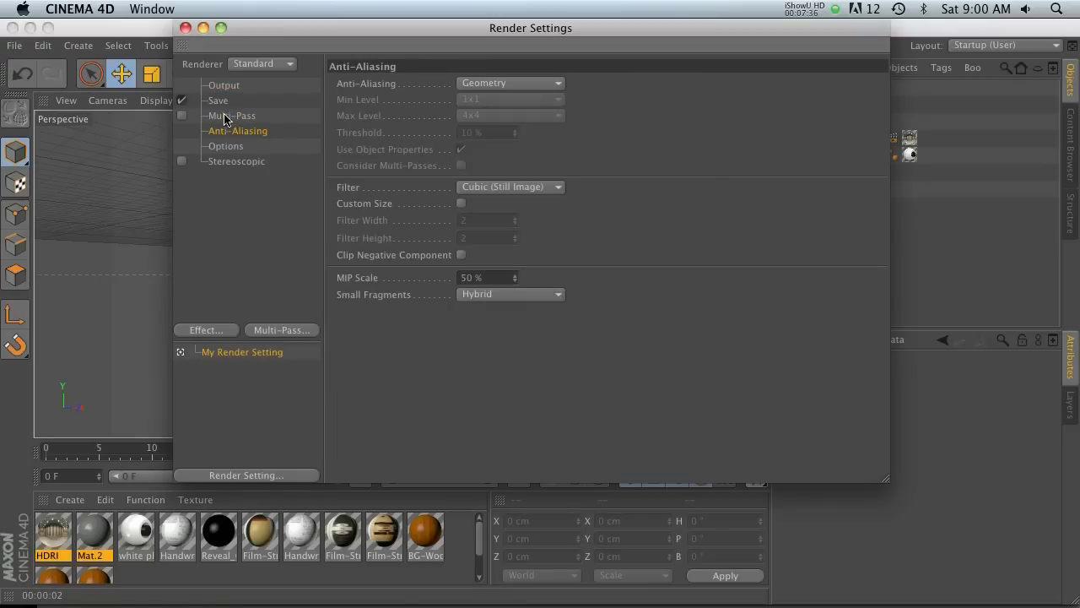
{"action": "left_click", "coordinate": [224, 118]}
{"action": "left_click", "coordinate": [220, 101]}
{"action": "left_click", "coordinate": [450, 200]}
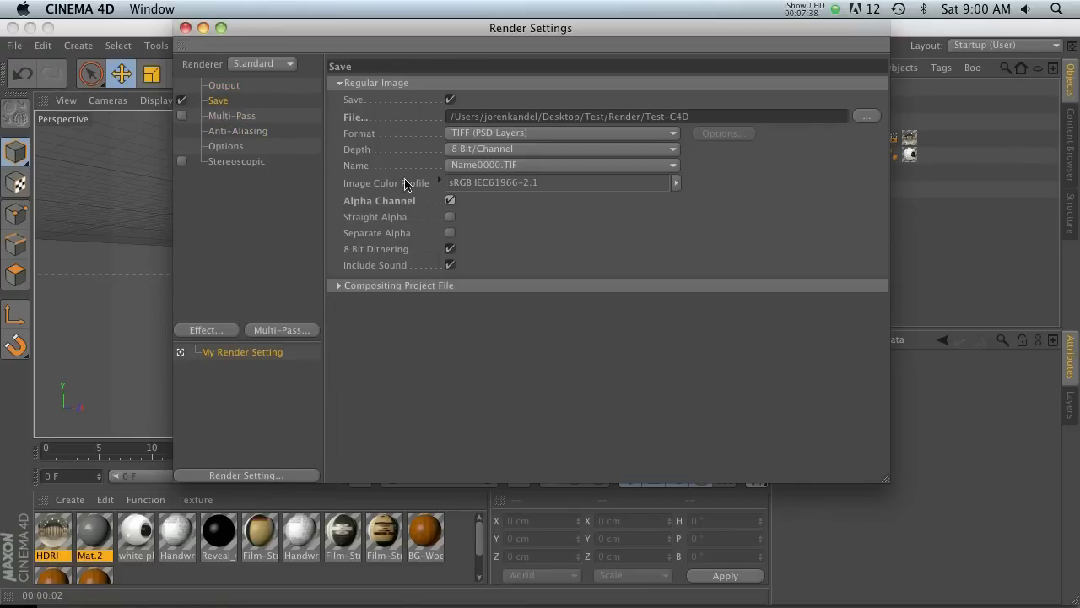
{"action": "left_click", "coordinate": [186, 28]}
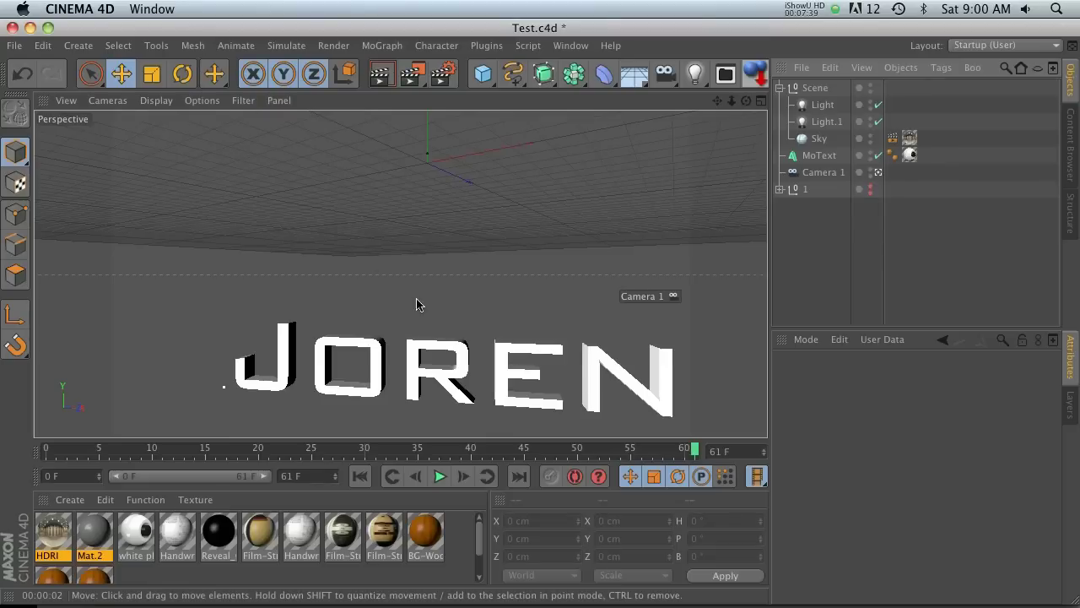
{"action": "left_click", "coordinate": [412, 74]}
{"action": "left_click", "coordinate": [666, 236]}
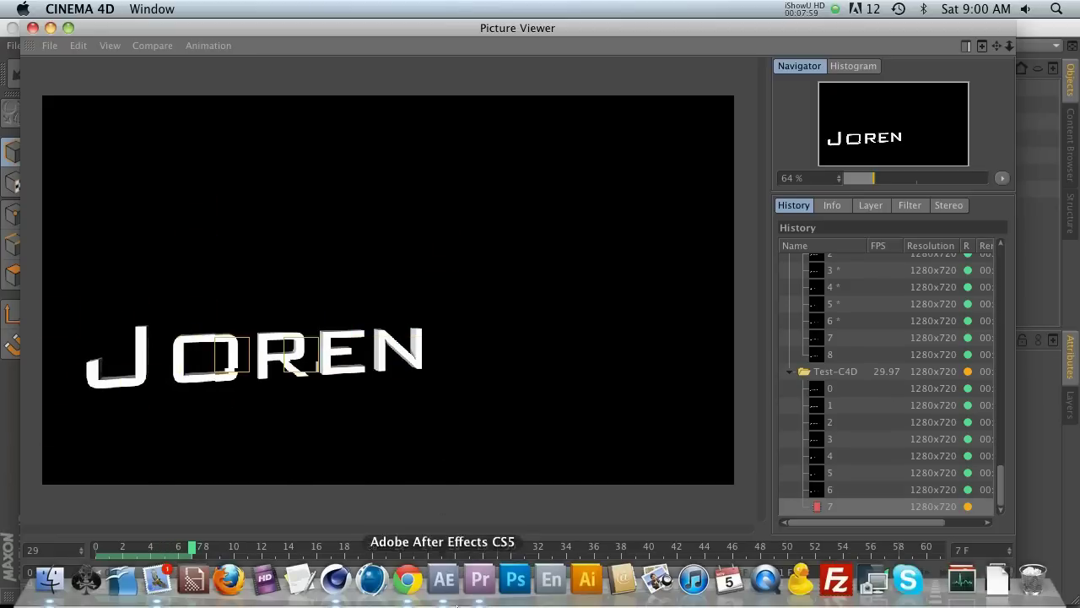
Step: Import Test-C4D0000.tif as a TIFF sequence into After Effects with straight alpha
{"action": "left_click", "coordinate": [438, 580]}
{"action": "right_click", "coordinate": [5, 289]}
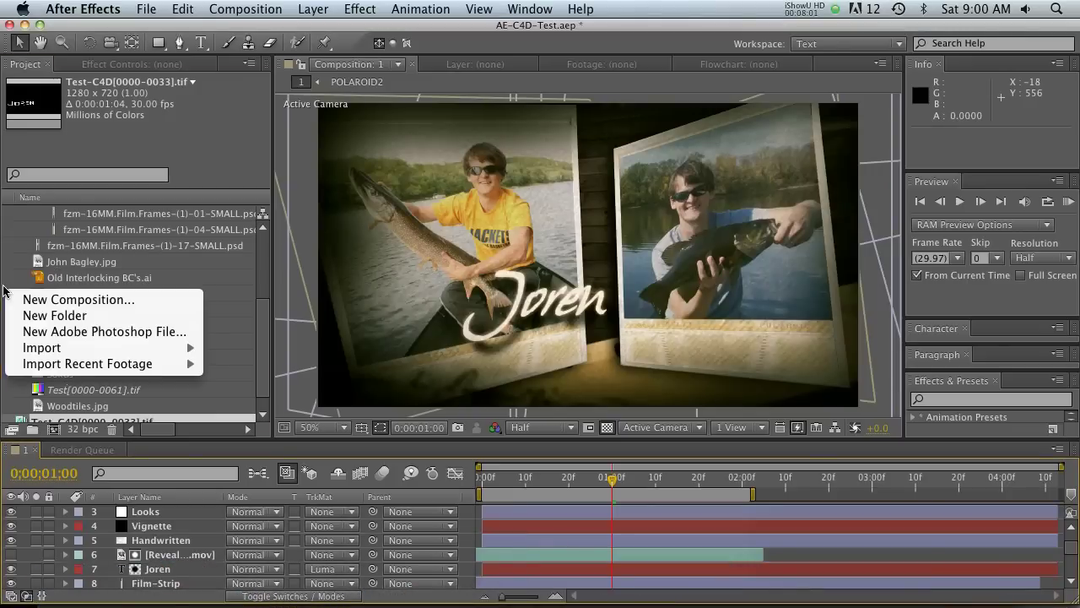
{"action": "mouse_move", "coordinate": [93, 350]}
{"action": "left_click", "coordinate": [276, 350]}
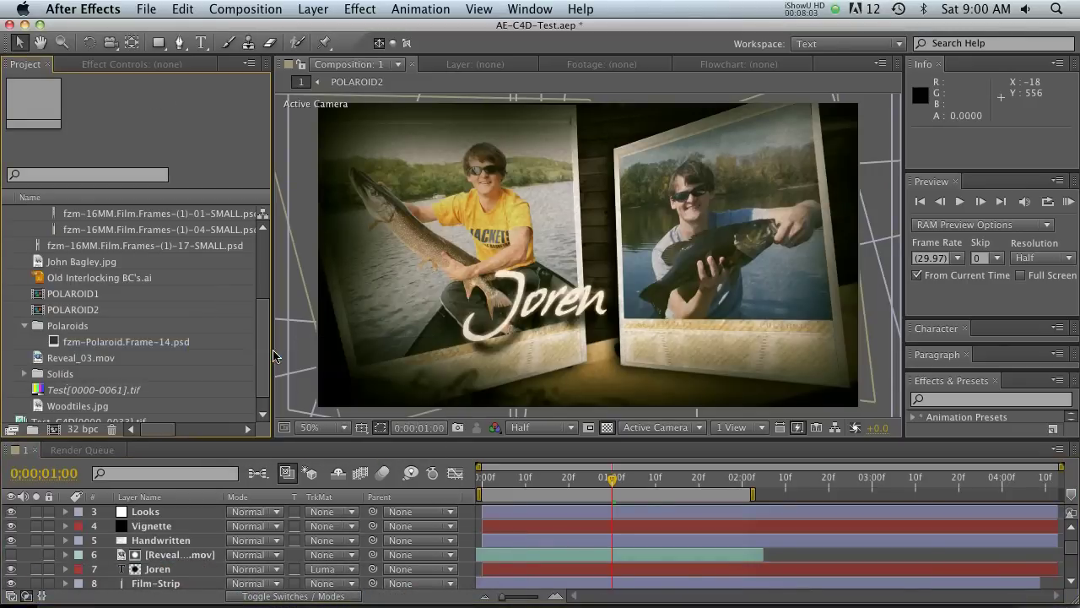
{"action": "scroll", "coordinate": [367, 207], "scroll_direction": "down", "scroll_amount": 1}
{"action": "scroll", "coordinate": [367, 207], "scroll_direction": "up", "scroll_amount": 1}
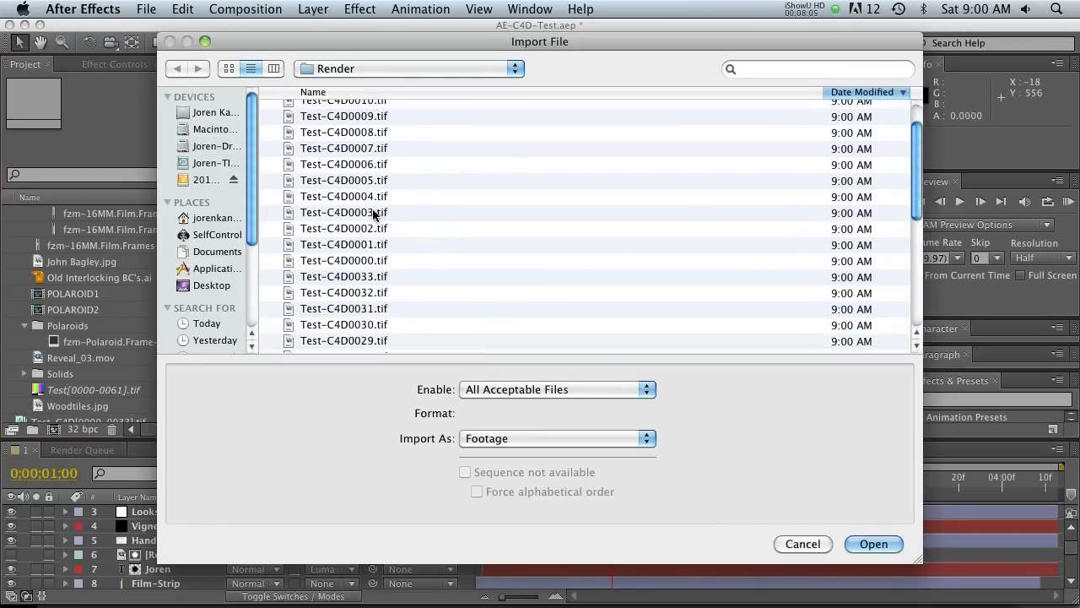
{"action": "left_click", "coordinate": [389, 281]}
{"action": "scroll", "coordinate": [396, 296], "scroll_direction": "up", "scroll_amount": 3}
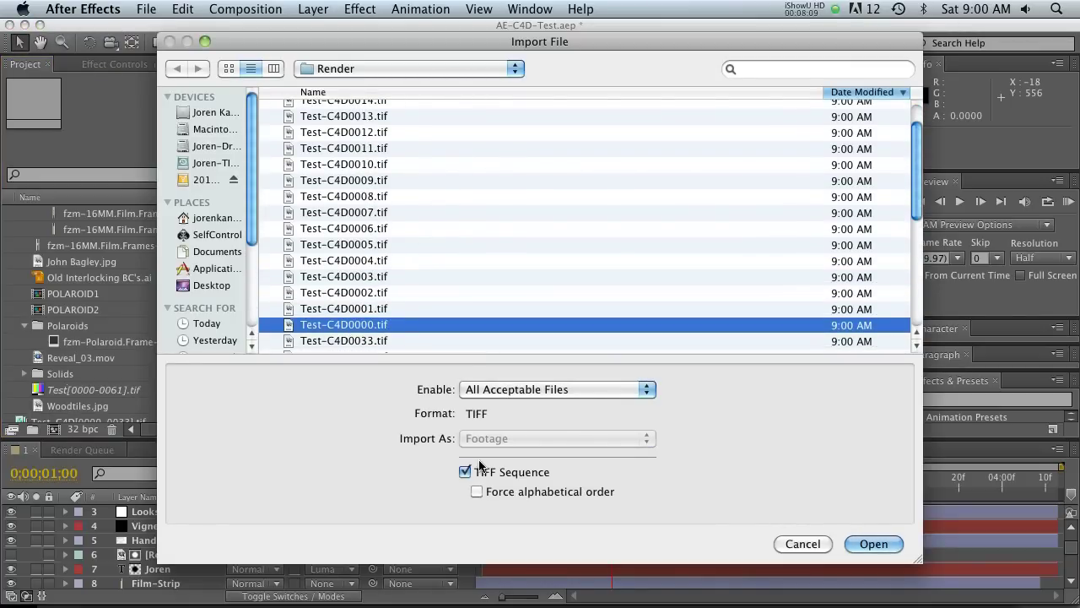
{"action": "left_click", "coordinate": [874, 543]}
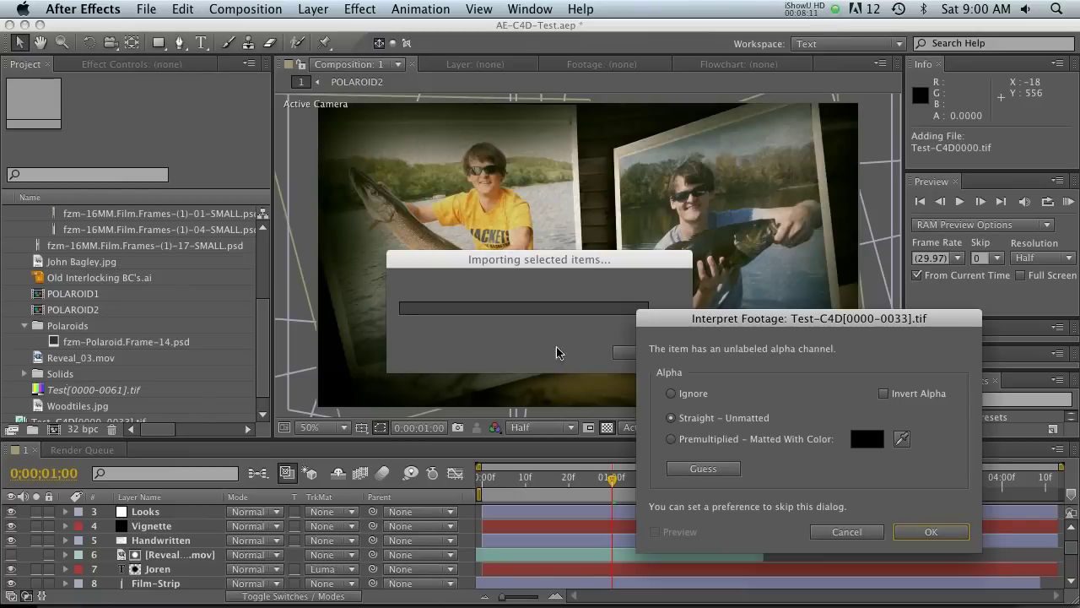
{"action": "left_click", "coordinate": [929, 531]}
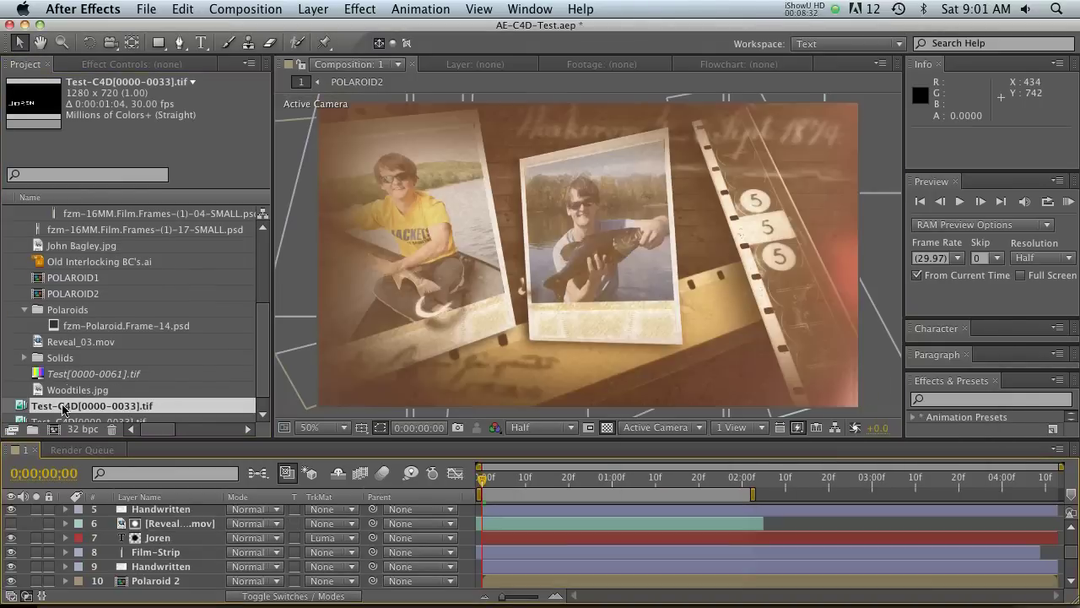
Step: Place the Test-C4D render footage below Reveal_03.mov, then delete the Reveal_03.mov and flat Joren layers
{"action": "left_click_drag", "start_coordinate": [62, 408], "coordinate": [177, 530]}
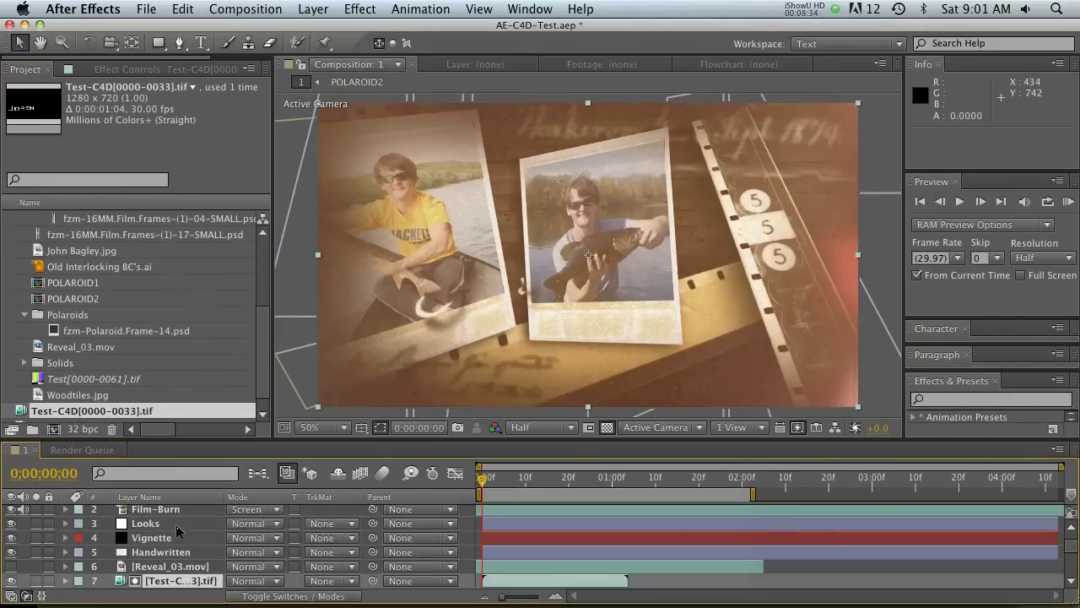
{"action": "scroll", "coordinate": [174, 546], "scroll_direction": "down", "scroll_amount": 3}
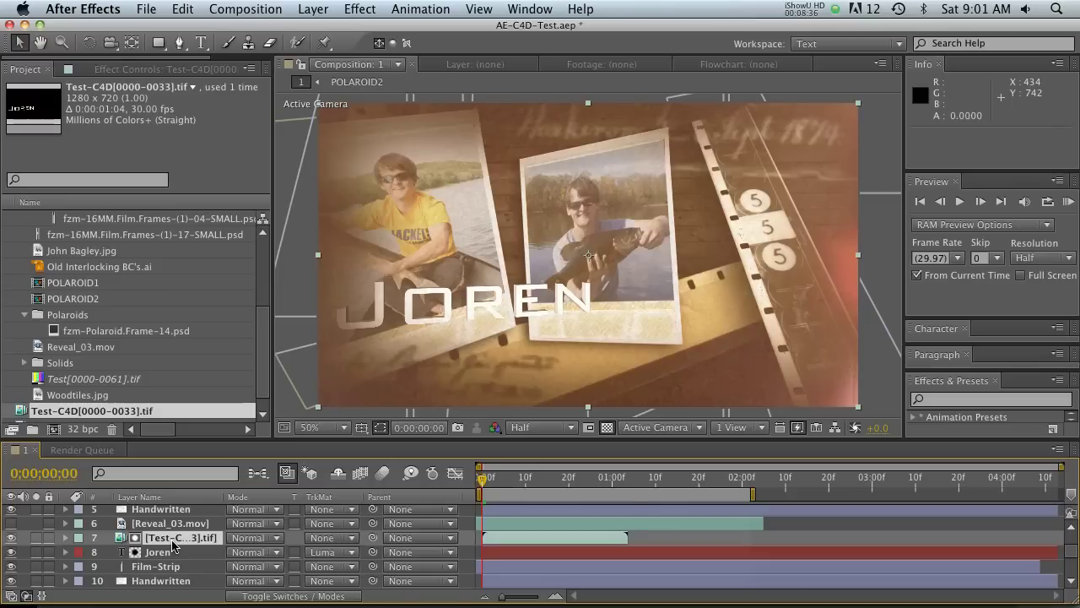
{"action": "left_click", "coordinate": [161, 552]}
{"action": "left_click", "coordinate": [167, 566], "text": "shift"}
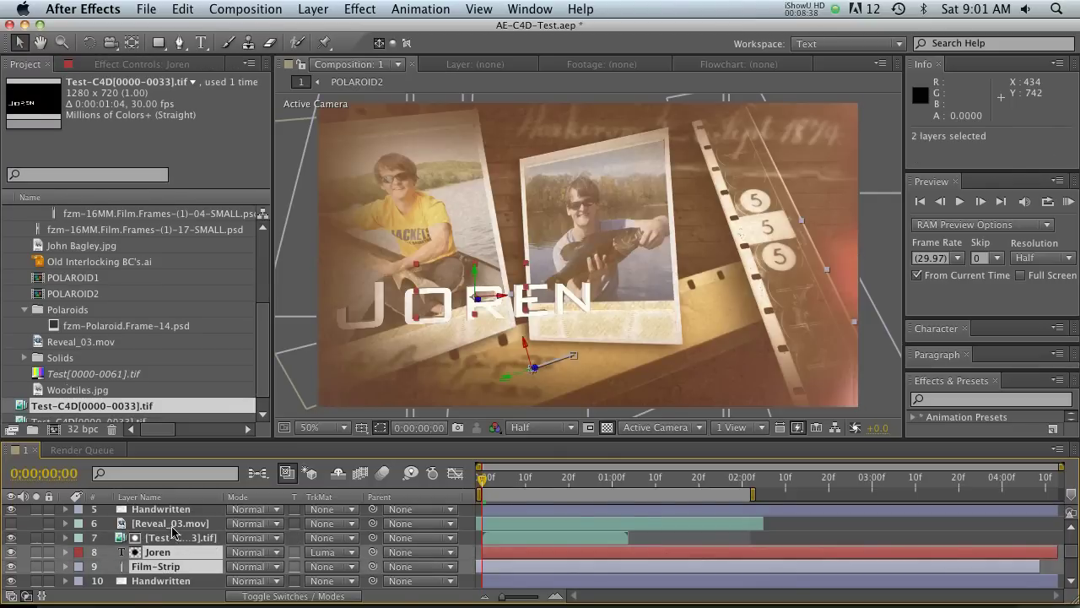
{"action": "left_click", "coordinate": [172, 524]}
{"action": "key", "text": "Delete"}
{"action": "left_click", "coordinate": [181, 537]}
{"action": "key", "text": "Delete"}
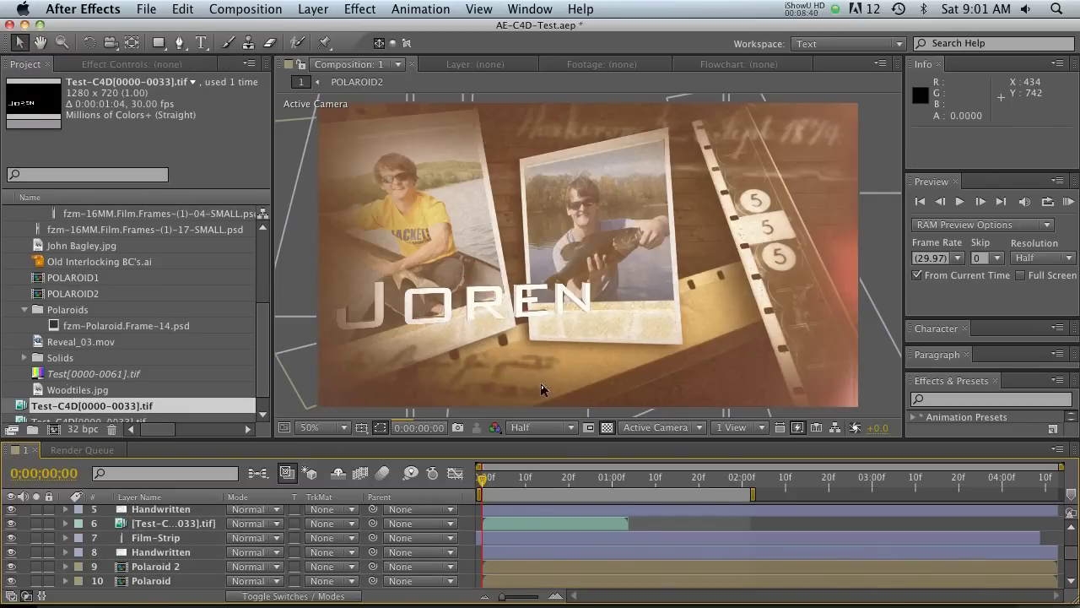
Step: Return the comp to its first frame and check the CINEMA 4D render's progress
{"action": "left_click", "coordinate": [492, 480]}
{"action": "key", "text": "Home"}
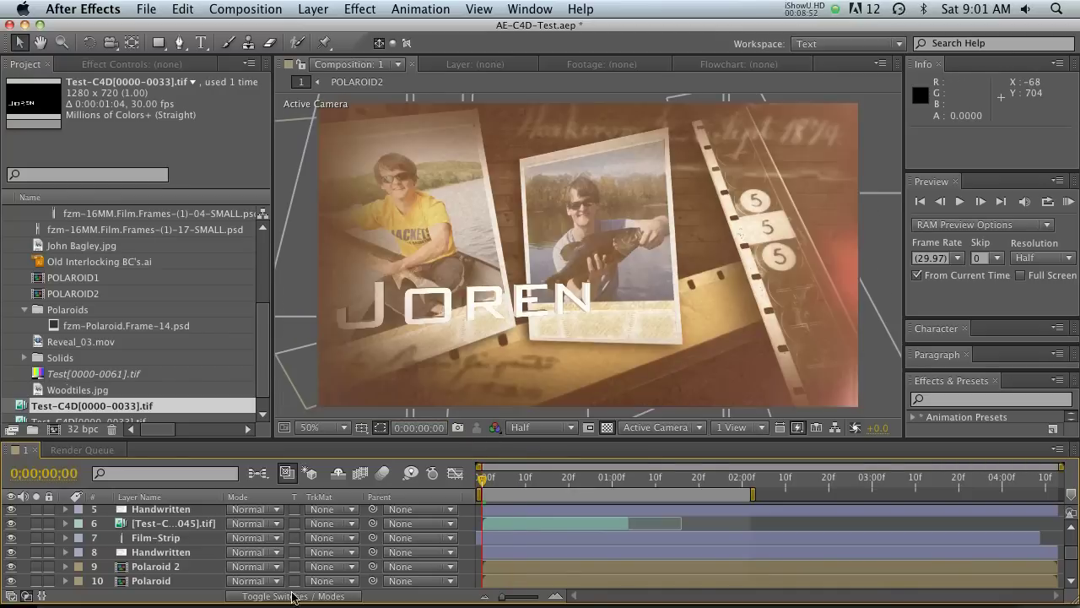
{"action": "left_click", "coordinate": [338, 582]}
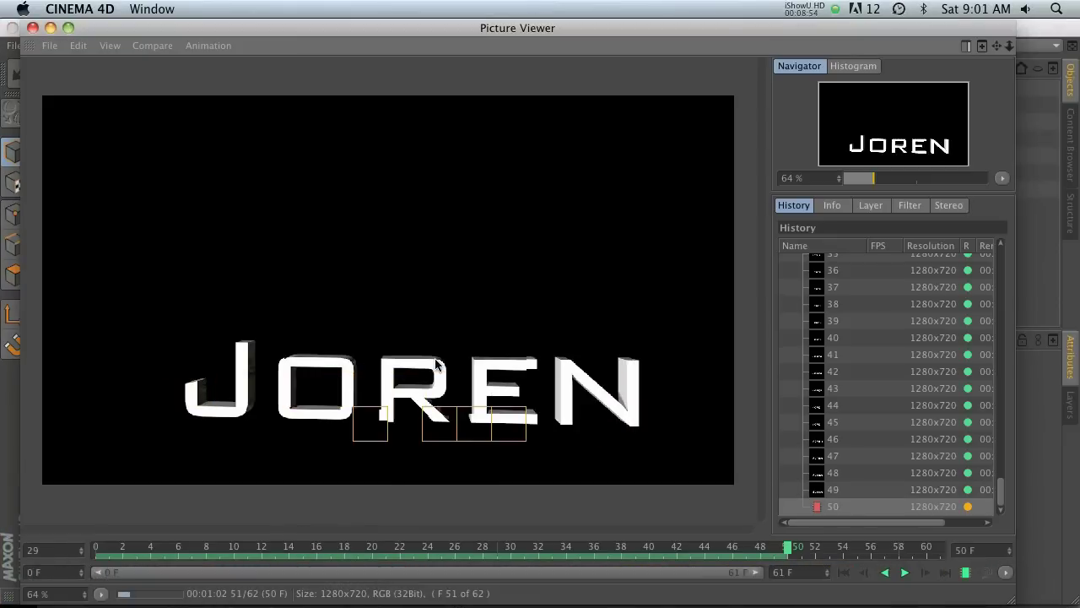
Step: In After Effects, drag the Test-C4D layer's out-point to its full length and RAM-preview the comp
{"action": "left_click", "coordinate": [454, 589]}
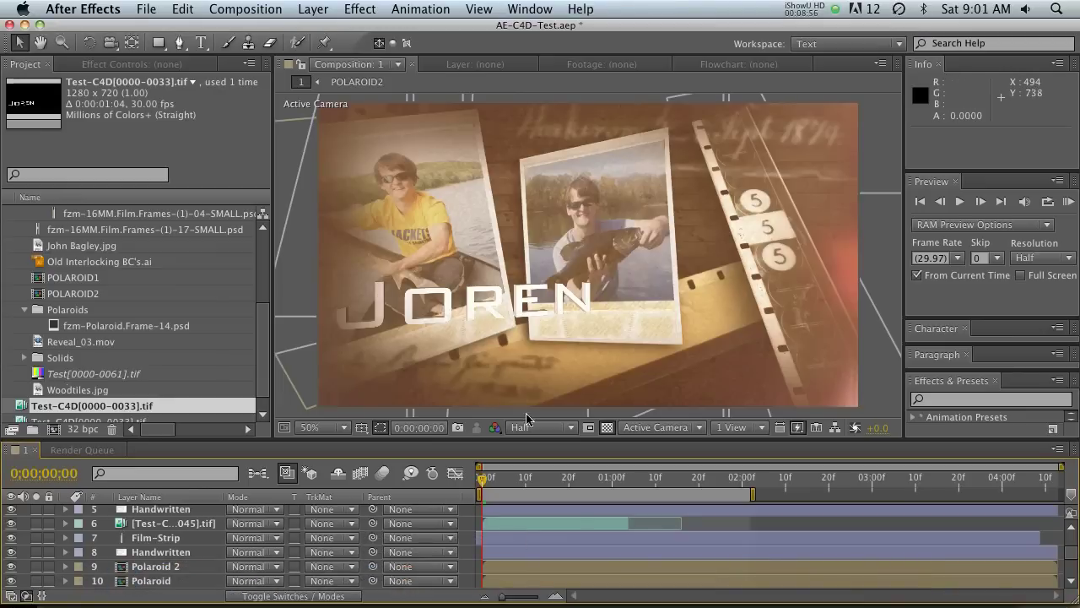
{"action": "left_click", "coordinate": [671, 524]}
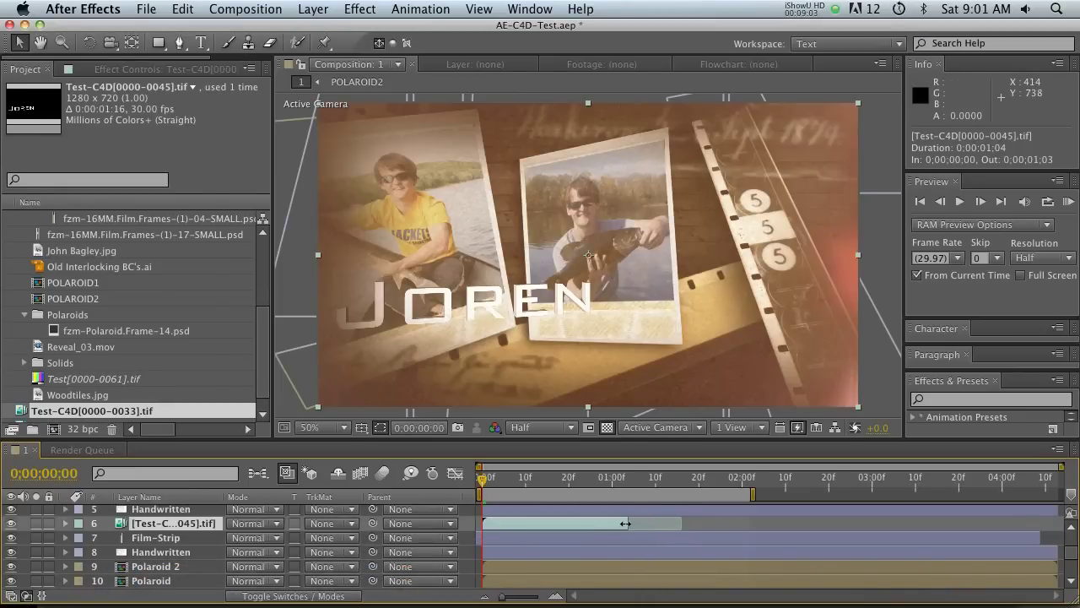
{"action": "left_click_drag", "start_coordinate": [625, 523], "coordinate": [701, 526]}
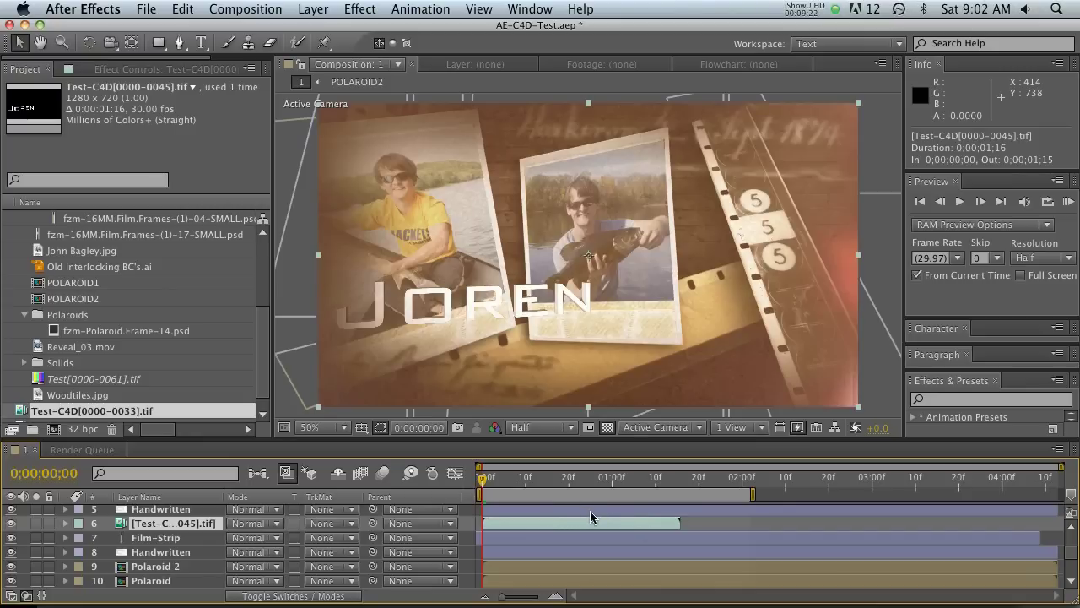
{"action": "key", "text": "KP_0"}
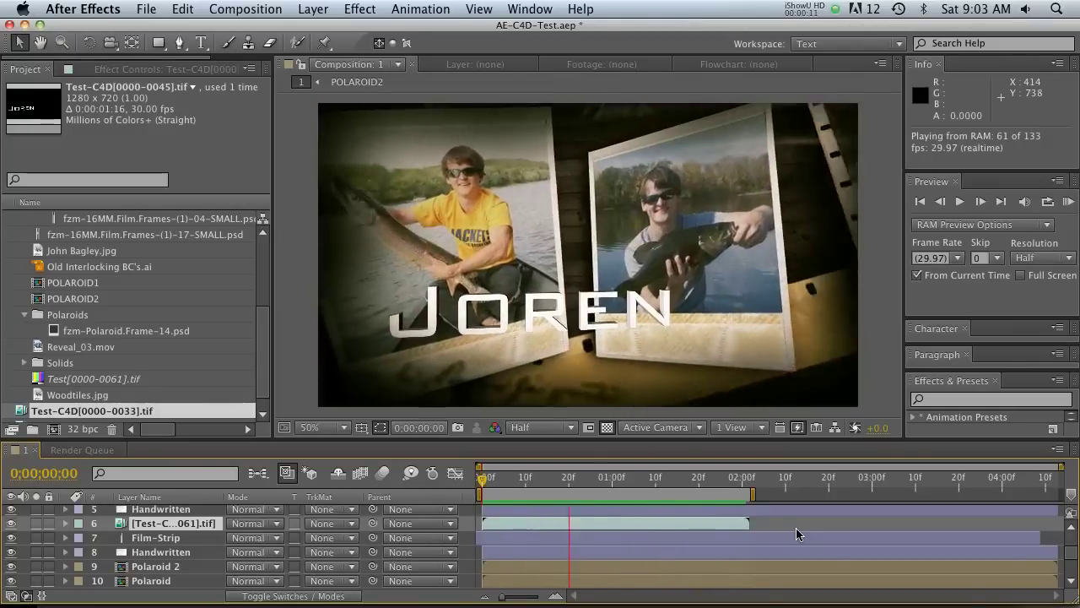
{"action": "left_click", "coordinate": [482, 488]}
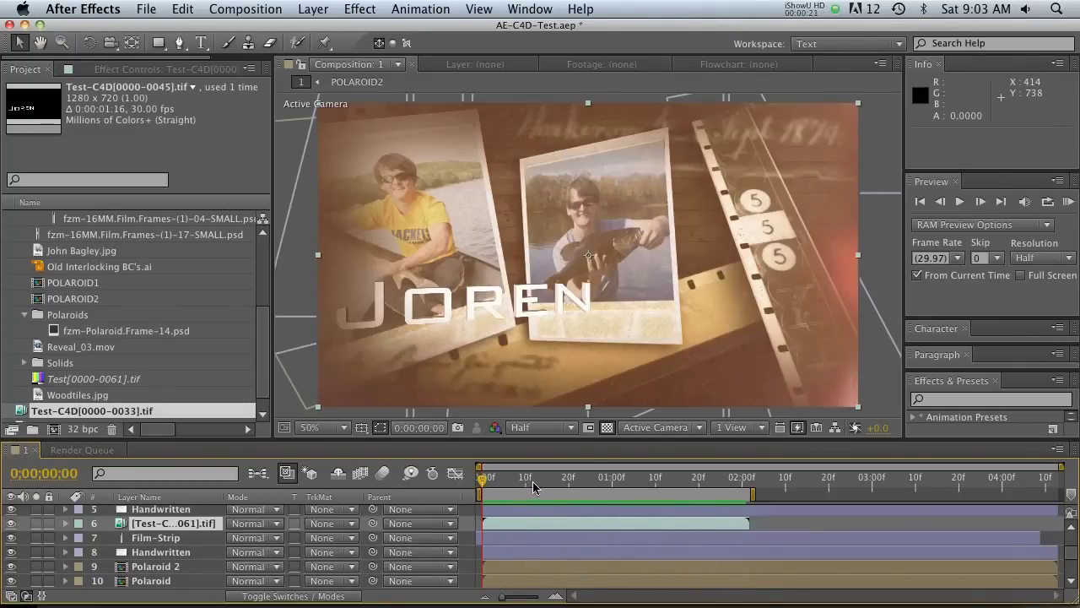
{"action": "left_click_drag", "start_coordinate": [478, 479], "coordinate": [630, 486]}
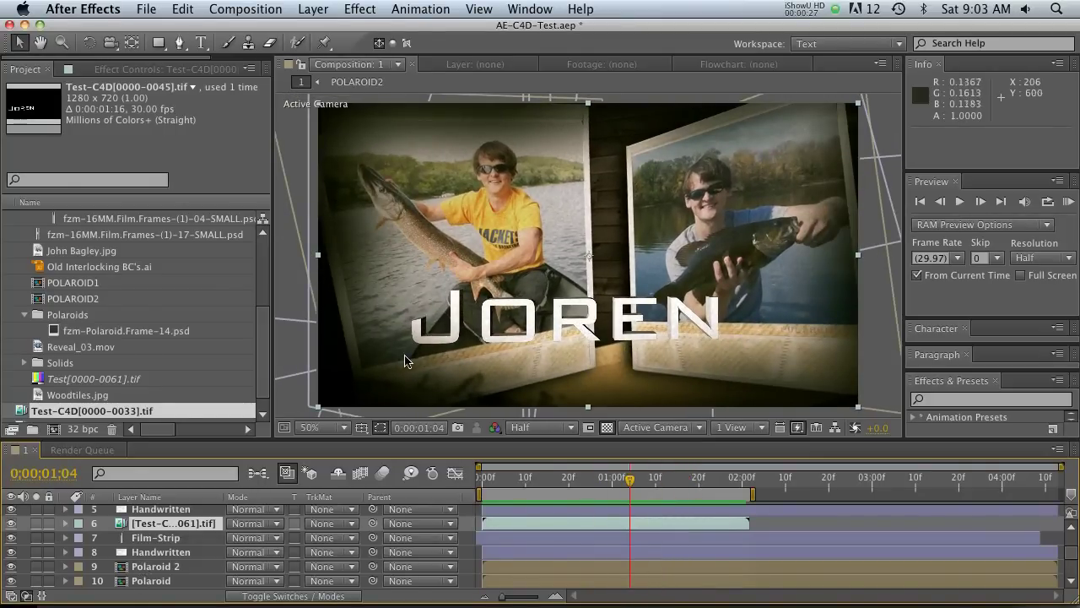
{"action": "scroll", "coordinate": [145, 564], "scroll_direction": "down", "scroll_amount": 3}
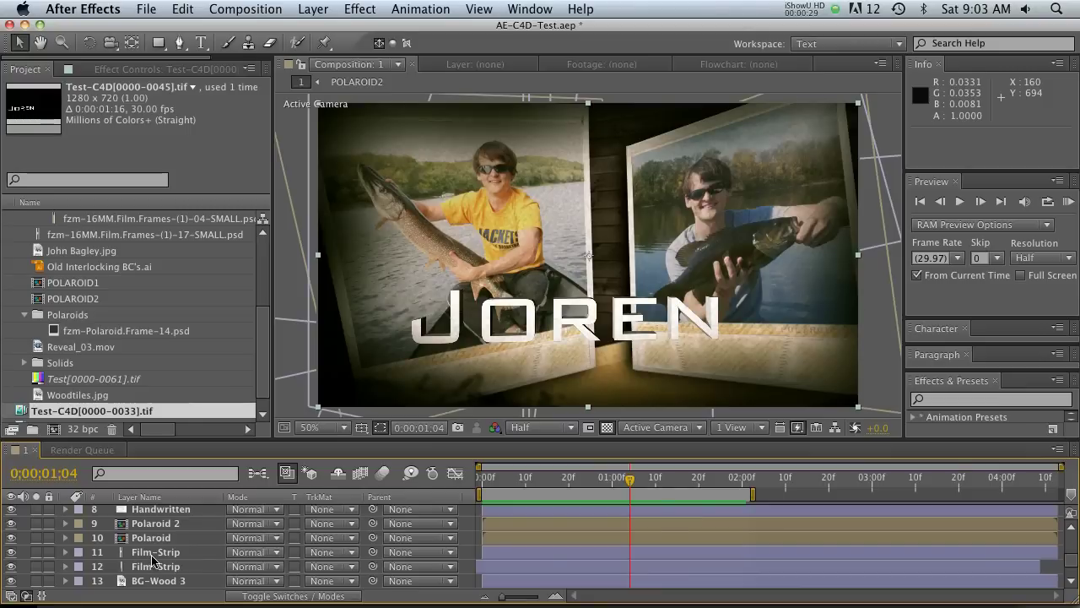
{"action": "scroll", "coordinate": [153, 561], "scroll_direction": "down", "scroll_amount": 2}
{"action": "scroll", "coordinate": [262, 541], "scroll_direction": "up", "scroll_amount": 9}
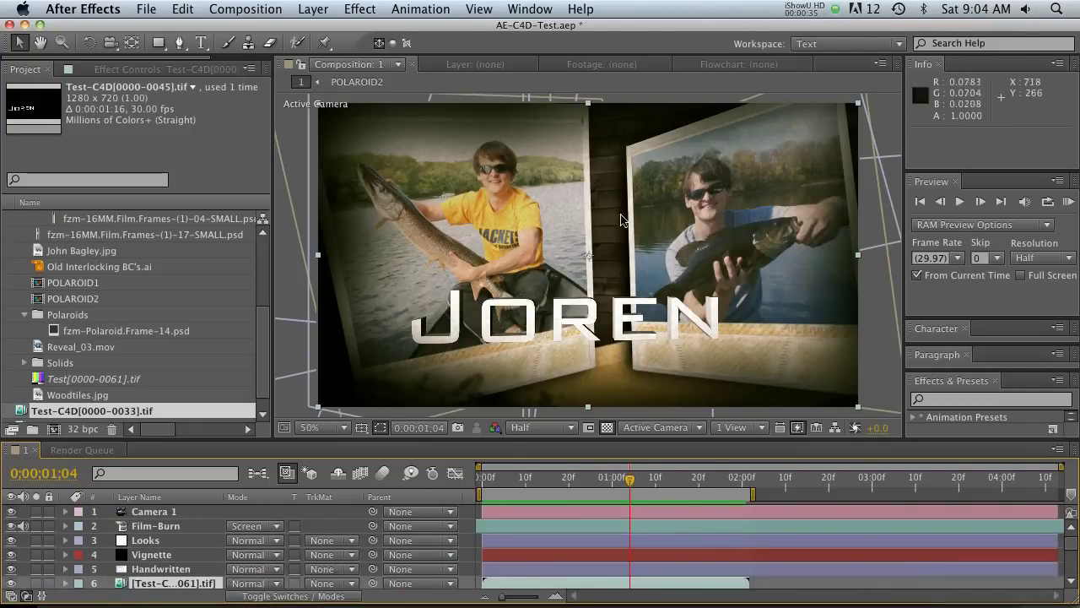
{"action": "left_click", "coordinate": [648, 480]}
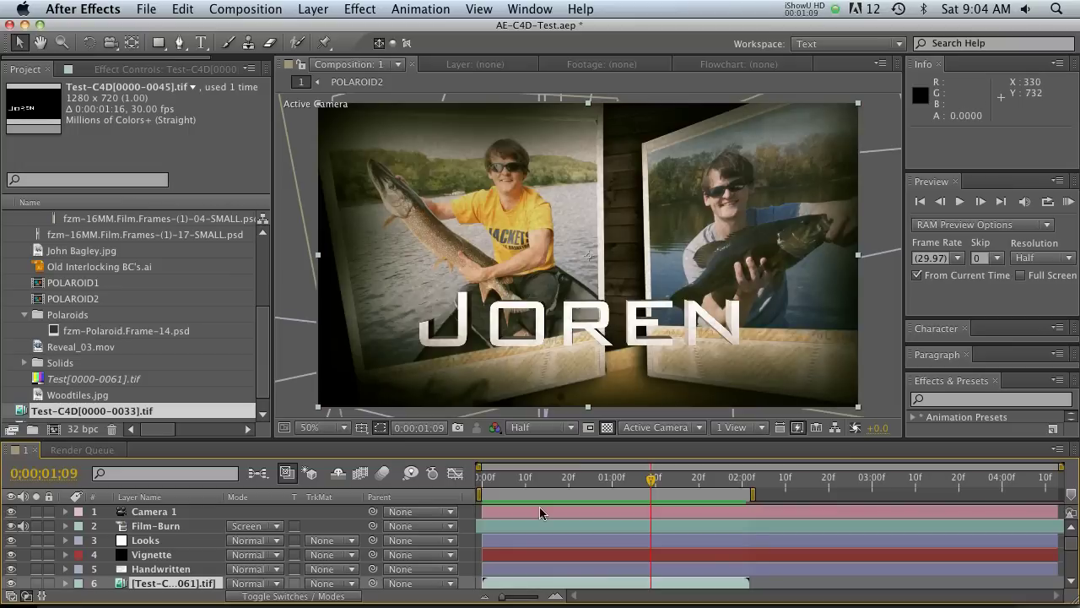
{"action": "mouse_move", "coordinate": [657, 480]}
{"action": "left_mouse_down"}
{"action": "mouse_move", "coordinate": [694, 480]}
{"action": "mouse_move", "coordinate": [550, 493]}
{"action": "mouse_move", "coordinate": [665, 493]}
{"action": "left_mouse_up"}
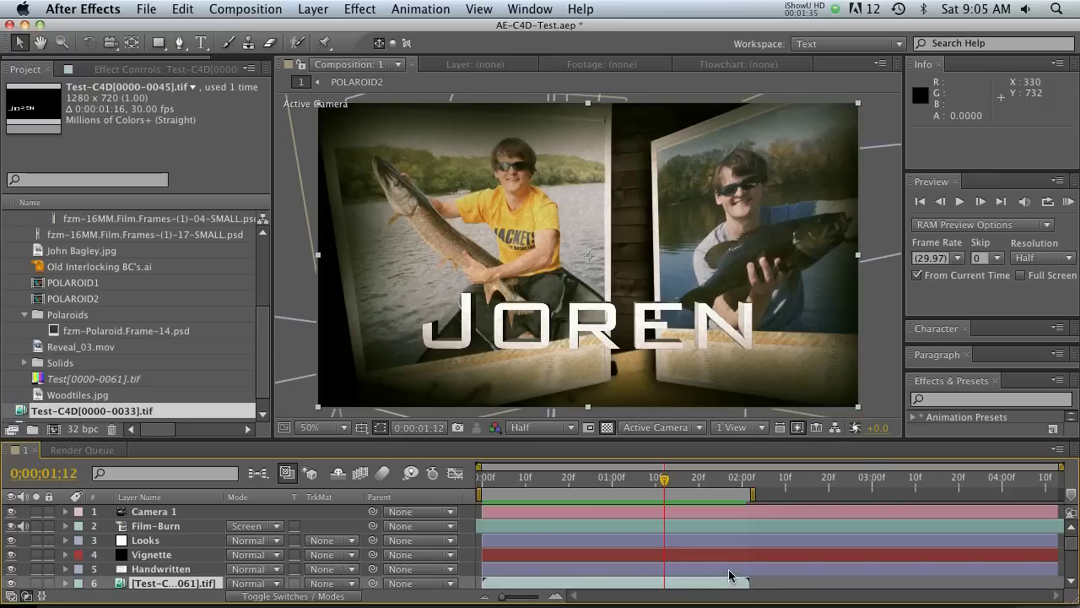
{"action": "left_click_drag", "start_coordinate": [649, 479], "coordinate": [670, 489]}
{"action": "key", "text": "space"}
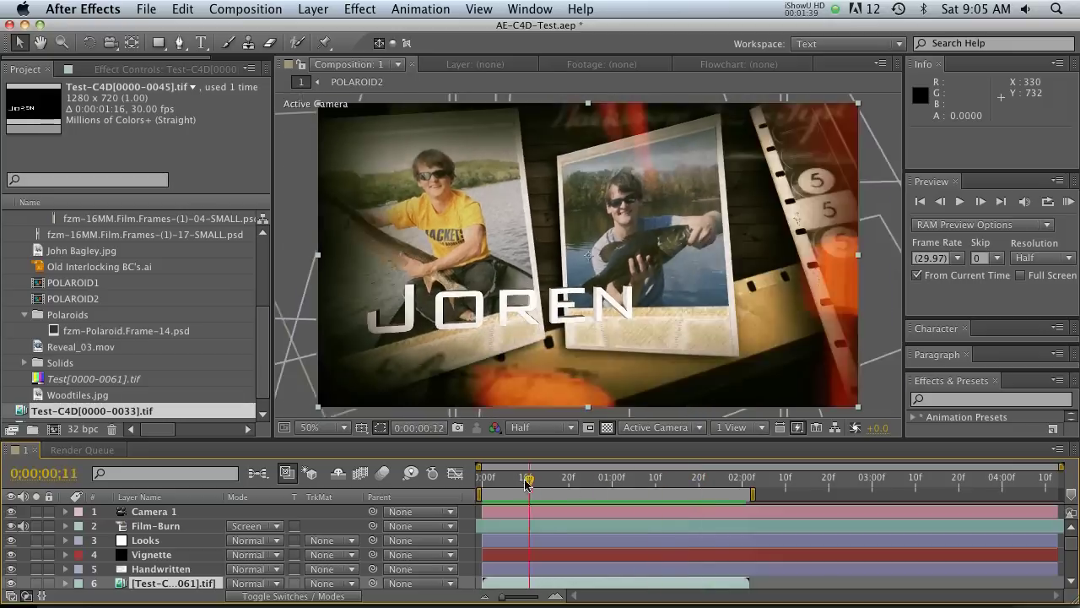
{"action": "left_click_drag", "start_coordinate": [669, 488], "coordinate": [699, 489]}
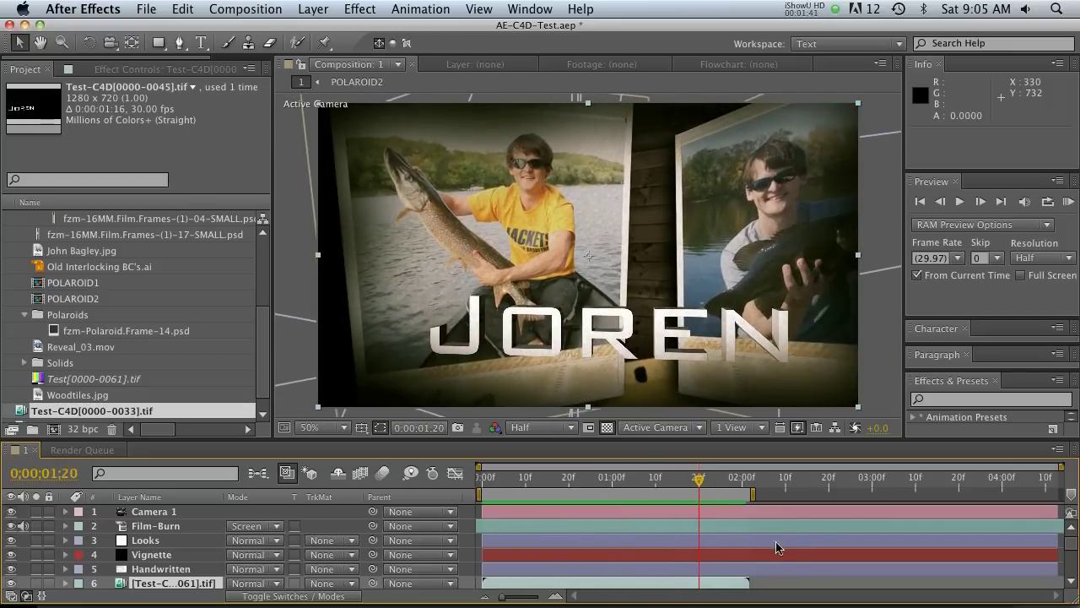